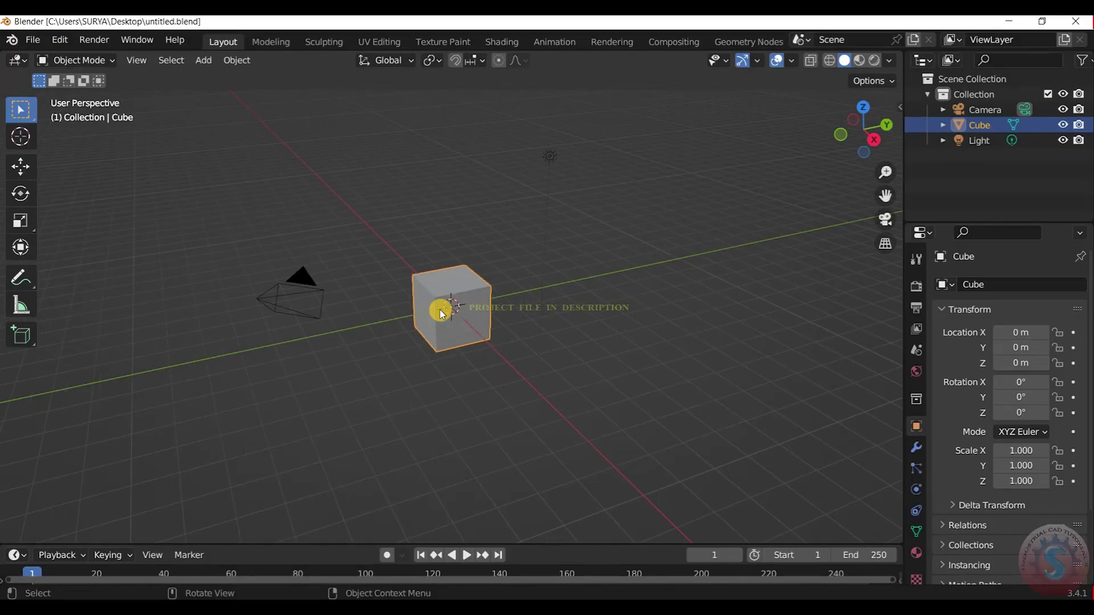
scroll(478, 290, up, 3)
Step: Delete the default cube, add a UV sphere at the origin and shade it smooth
scroll(487, 294, down, 2)
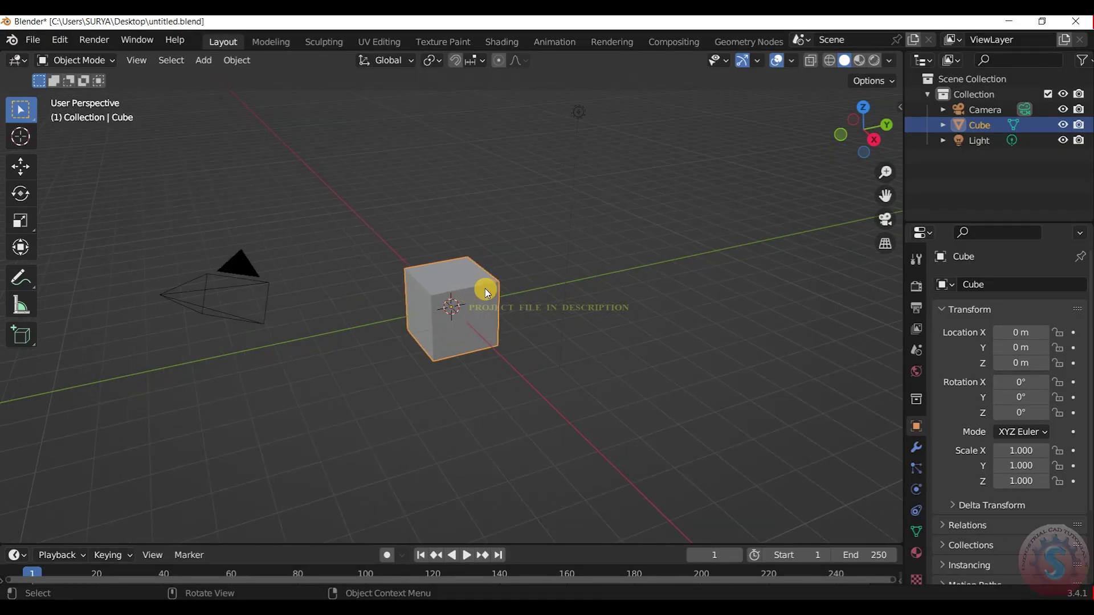
key(Delete)
key(shift+a)
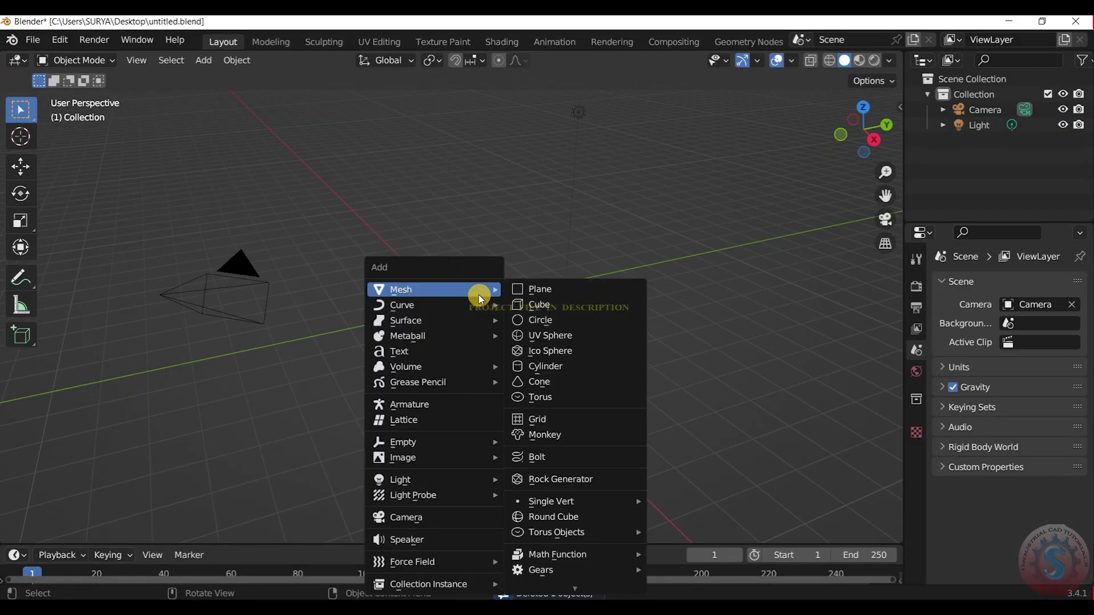
click(538, 336)
scroll(457, 302, up, 2)
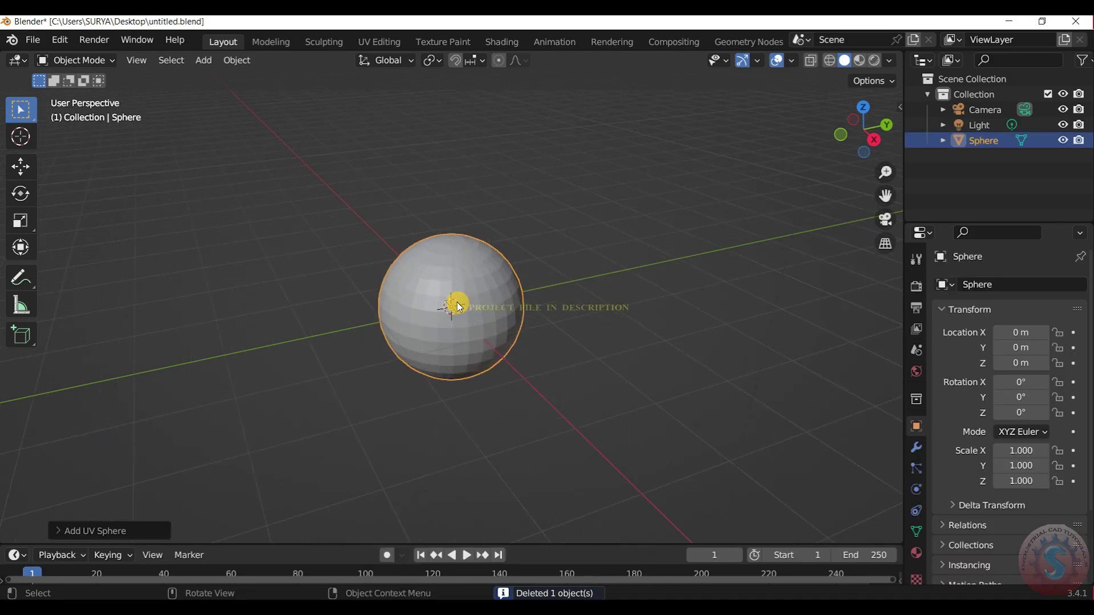
scroll(466, 296, up, 3)
right_click(466, 296)
click(470, 292)
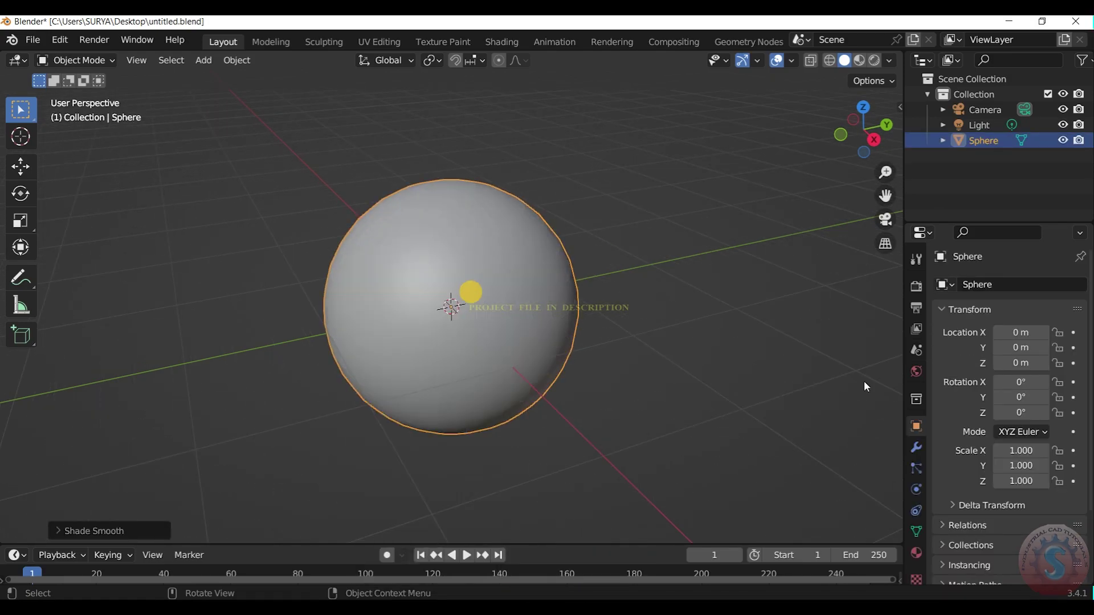
Step: Turn on Auto Smooth in the sphere's Object Data Normals settings
click(917, 447)
click(983, 284)
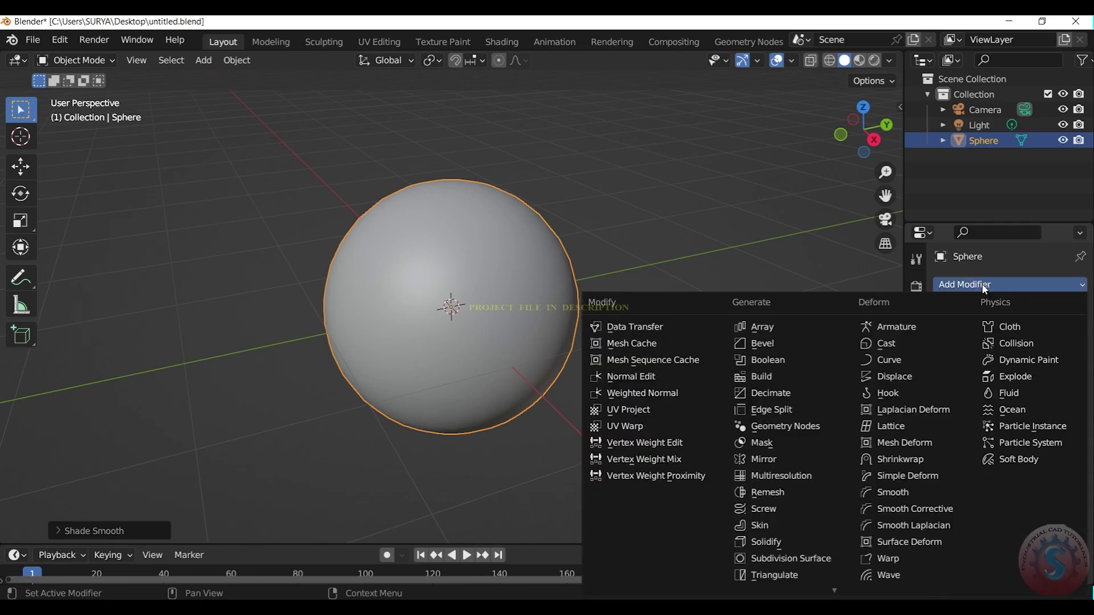
click(988, 290)
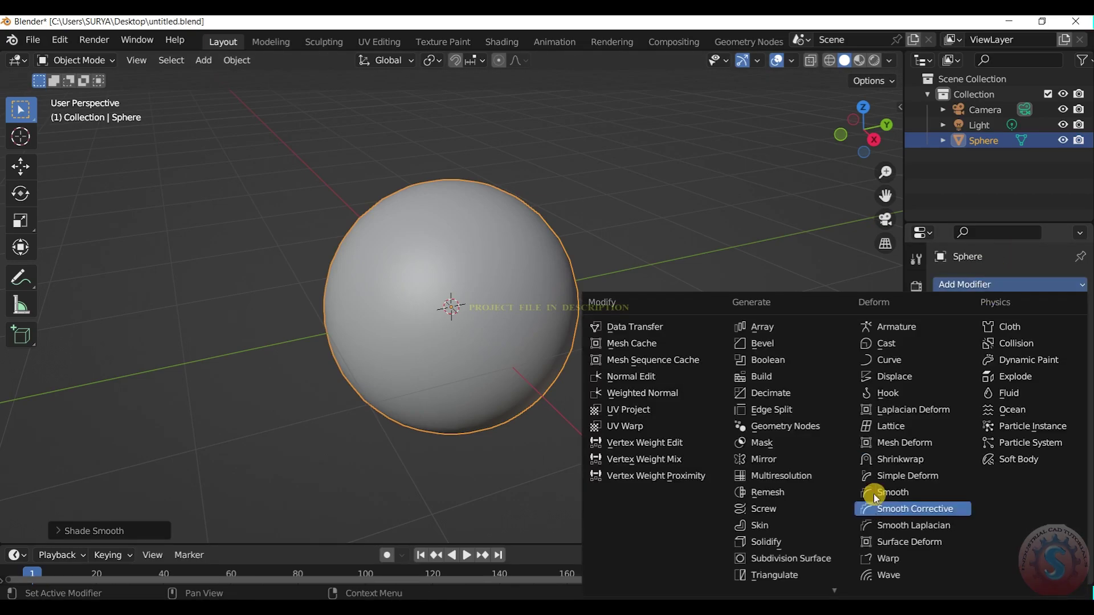
click(828, 272)
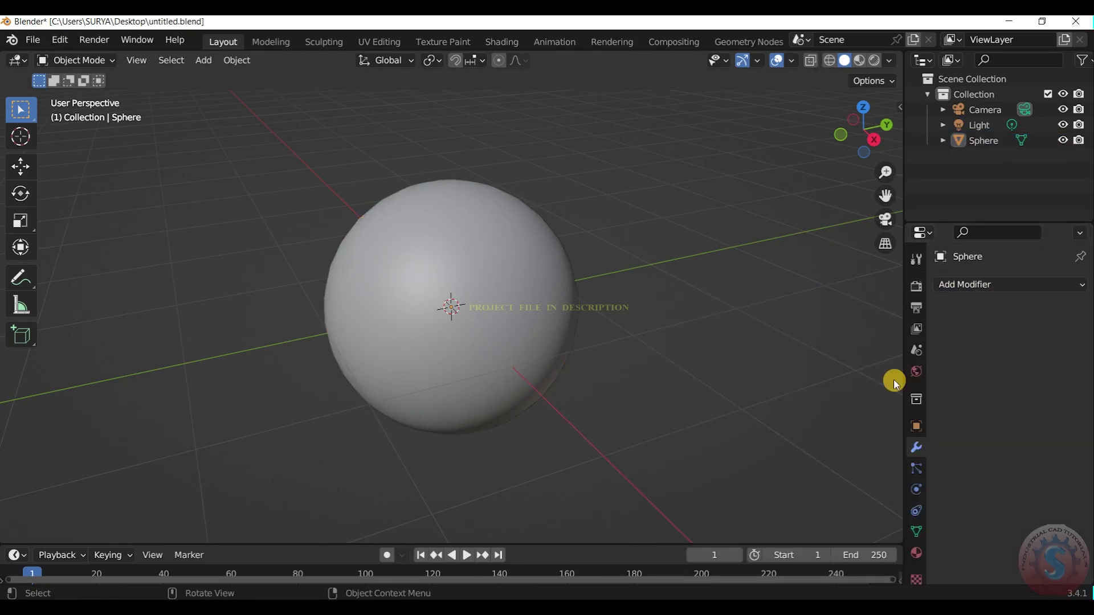
click(916, 533)
scroll(965, 540, down, 3)
scroll(965, 542, down, 1)
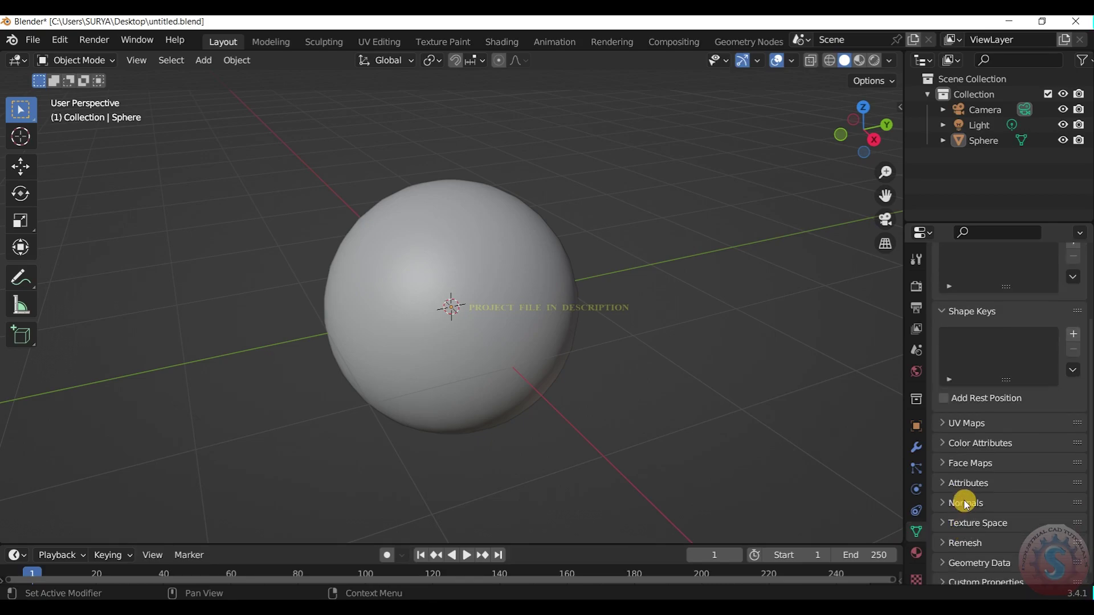
click(965, 502)
click(1003, 529)
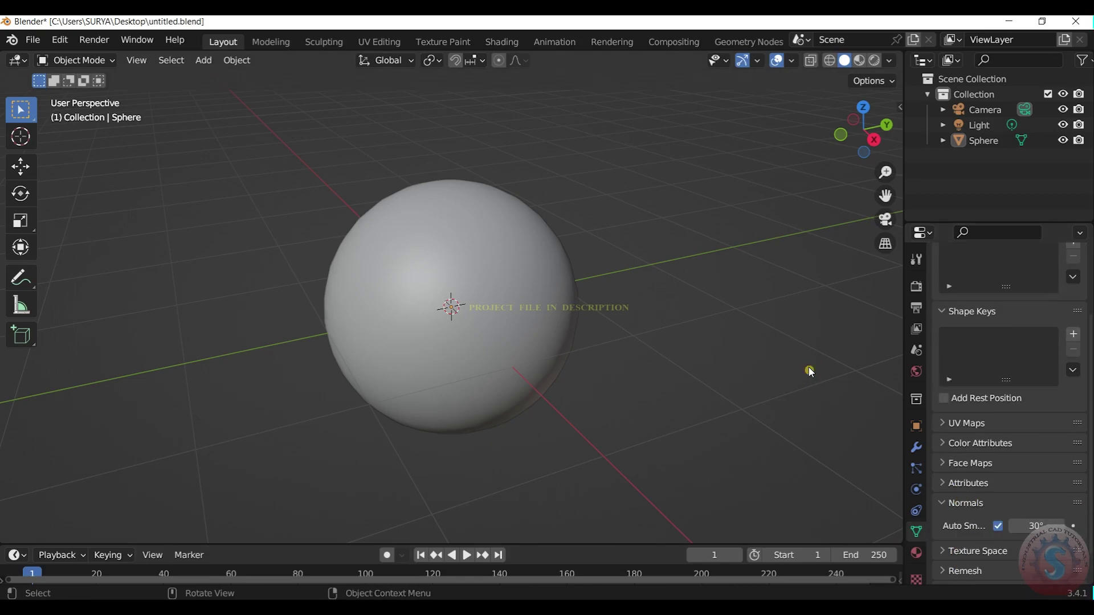
Step: Add a Subdivision Surface modifier with viewport and render levels set to 4
click(510, 258)
click(915, 447)
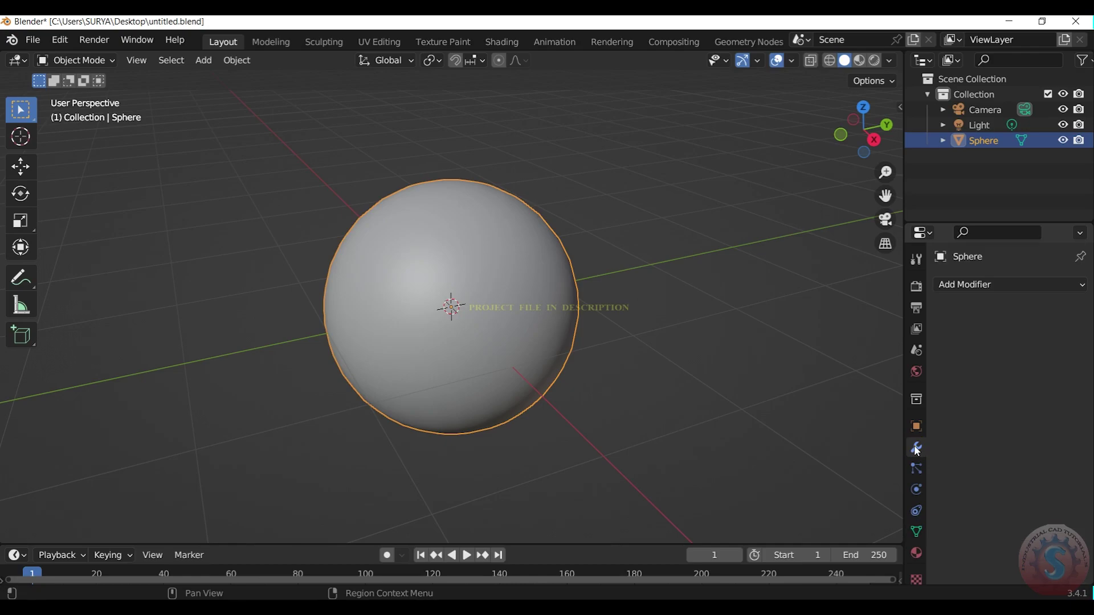
click(975, 282)
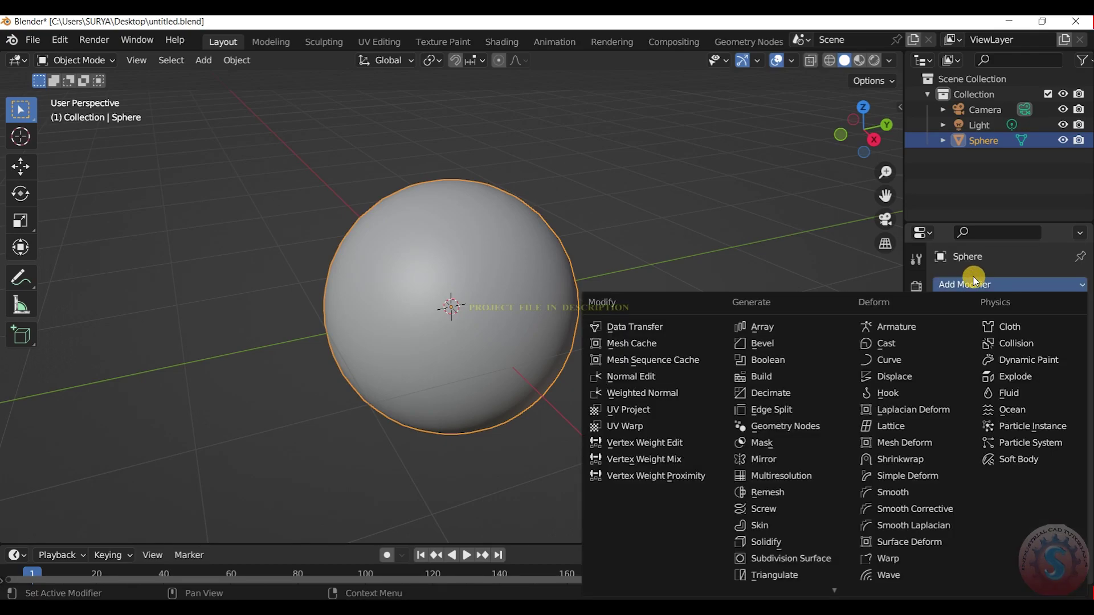
click(775, 557)
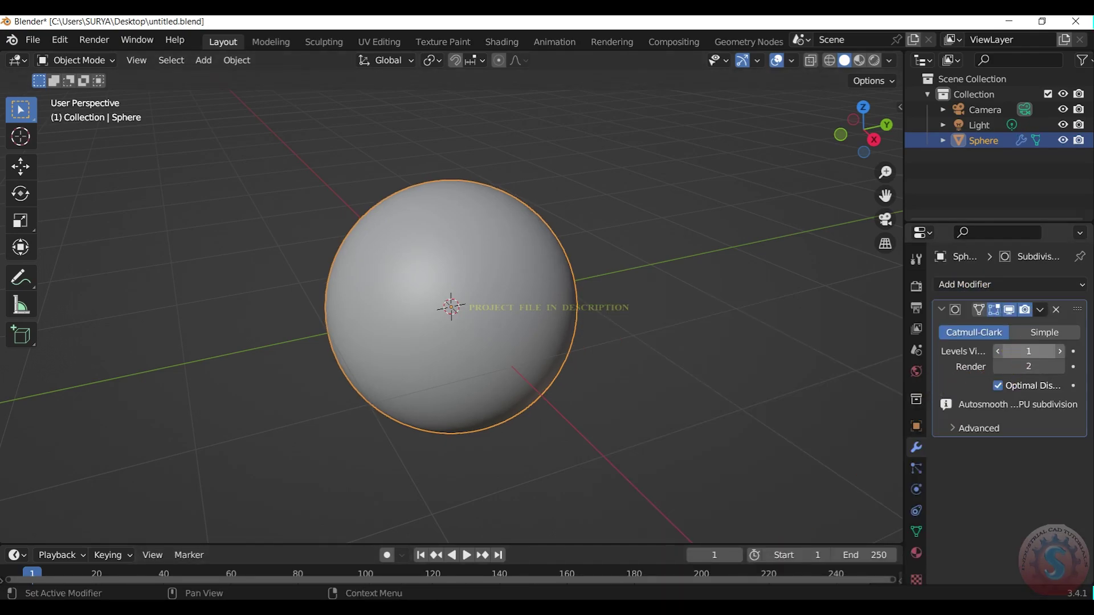
click(1036, 345)
text(4)
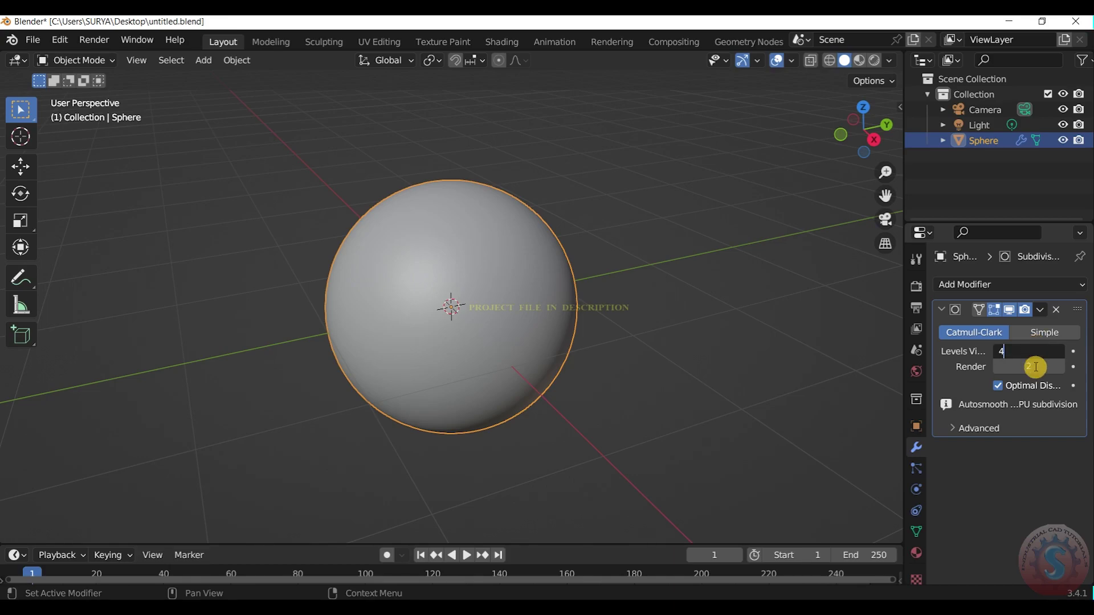
click(1033, 366)
text(4)
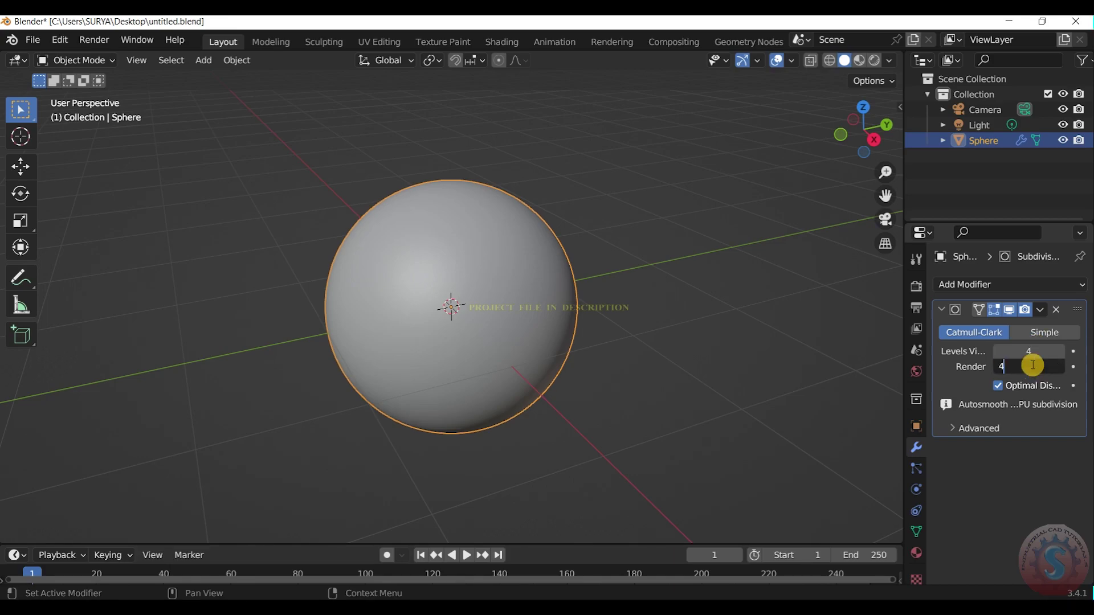
key(Return)
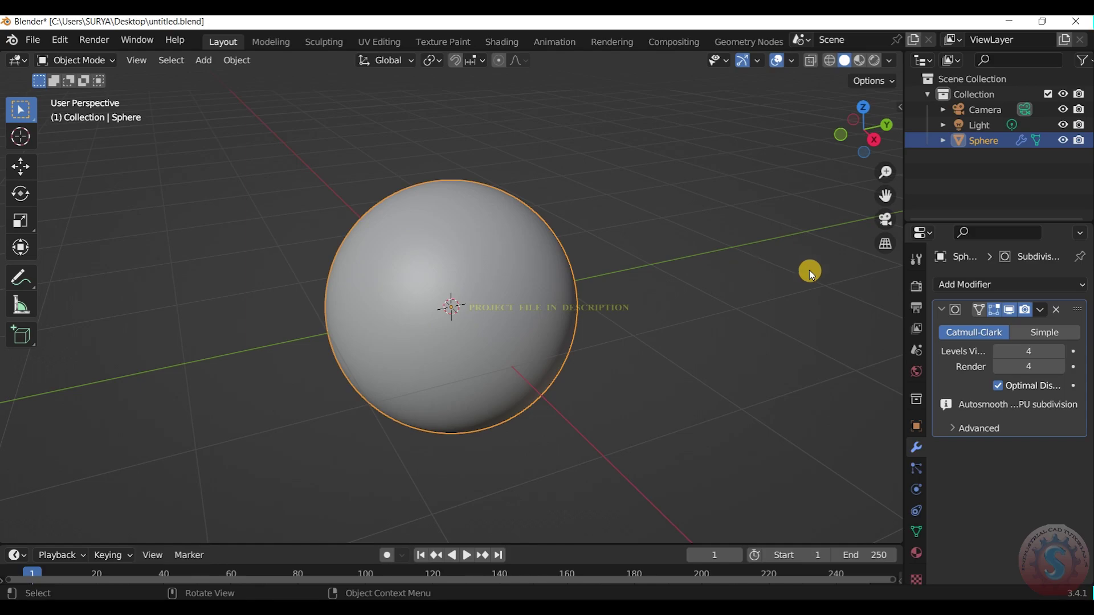
click(1041, 309)
Step: Apply the Subdivision Surface modifier permanently and centre the sphere in the viewport
click(949, 323)
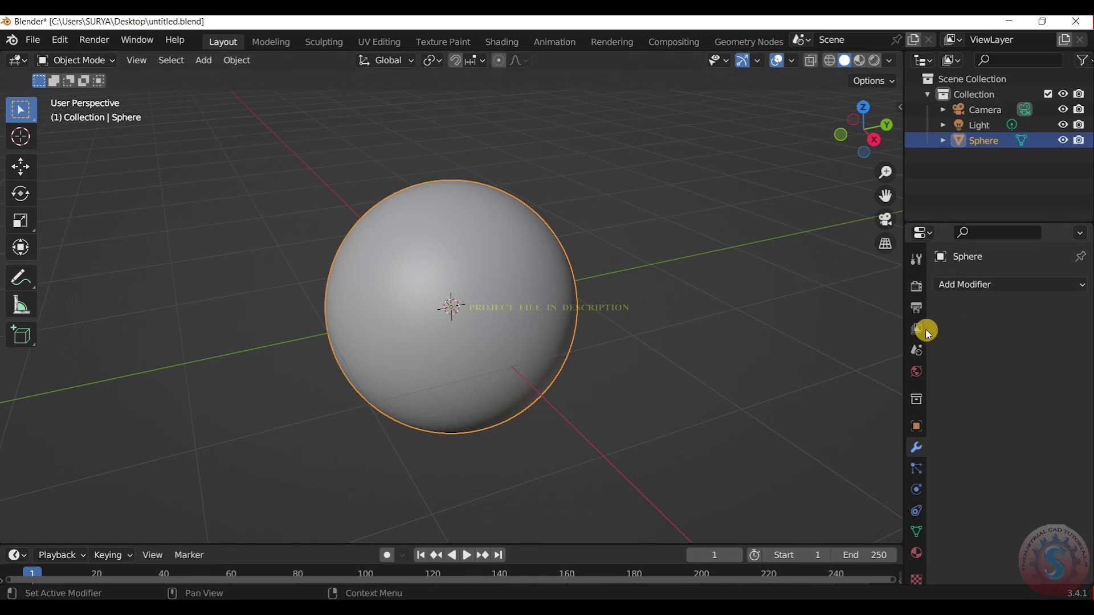
click(752, 277)
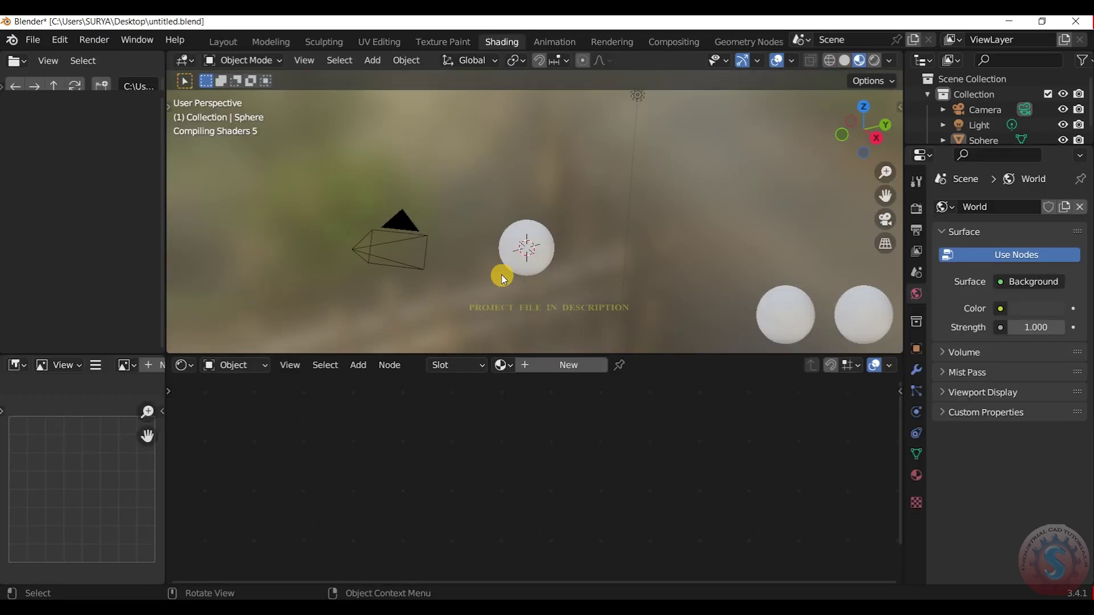
scroll(503, 265, up, 5)
drag(885, 196, 890, 155)
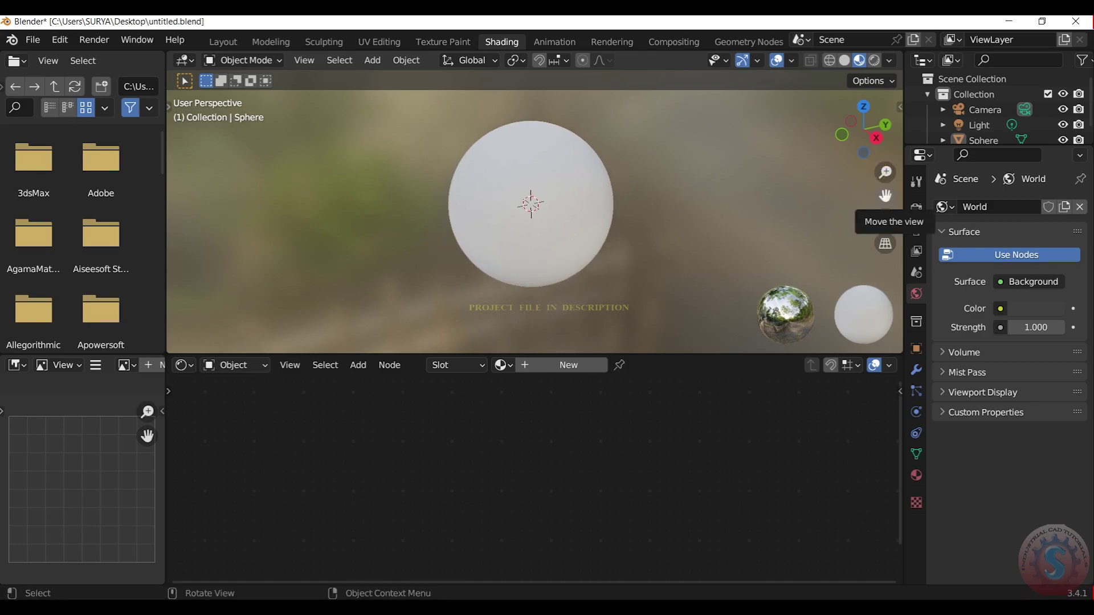
drag(886, 195, 886, 182)
Step: Enlarge the node editor below a shorter 3D view that keeps the sphere framed
click(684, 379)
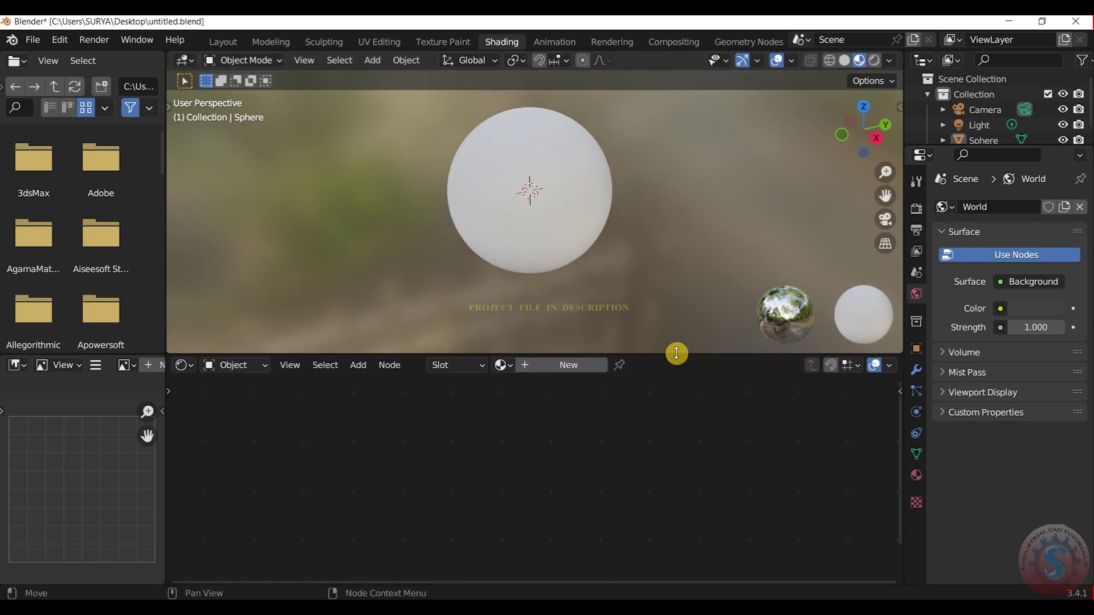
drag(676, 357, 682, 237)
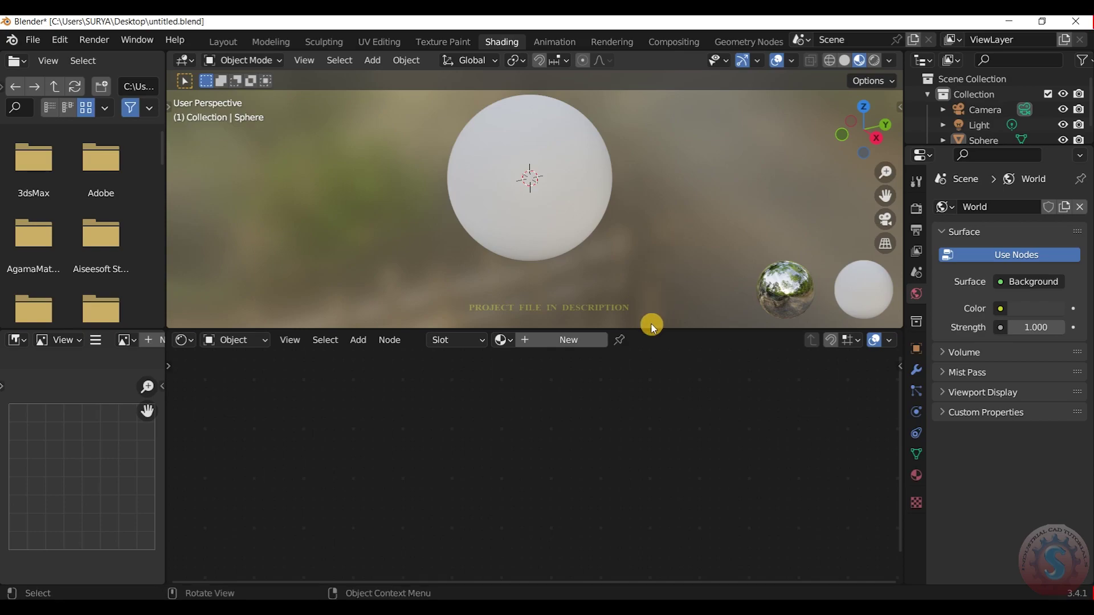
drag(651, 328, 653, 277)
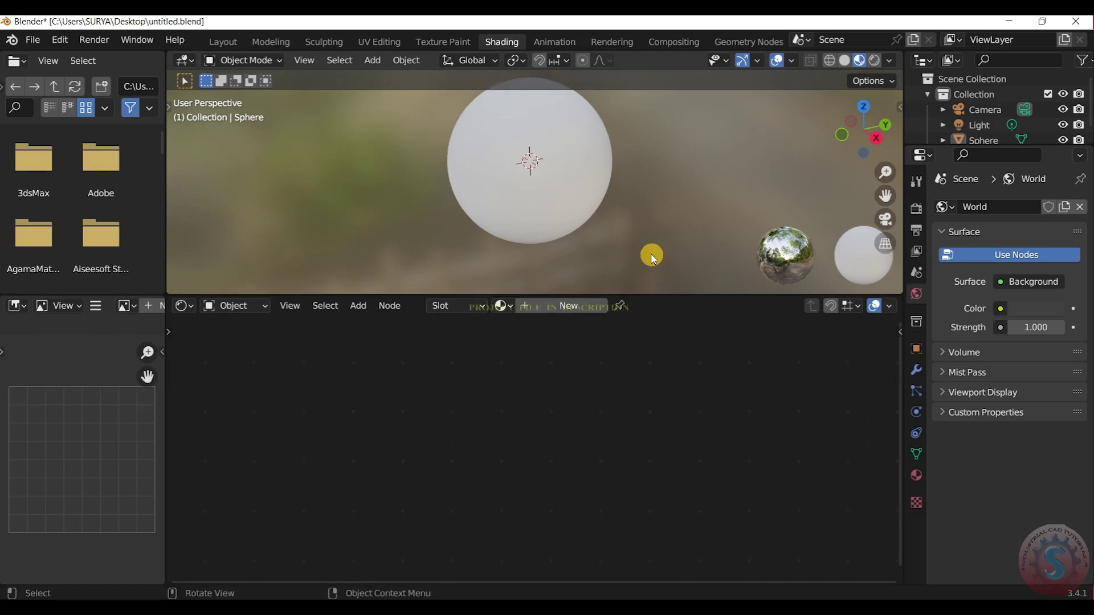
drag(880, 195, 882, 214)
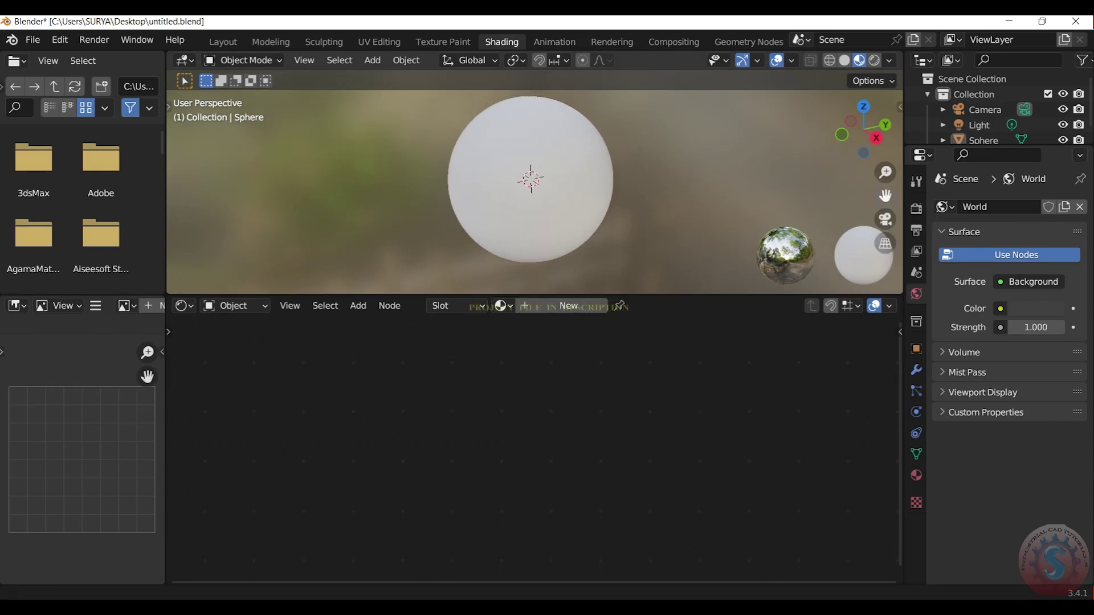
drag(673, 297, 672, 239)
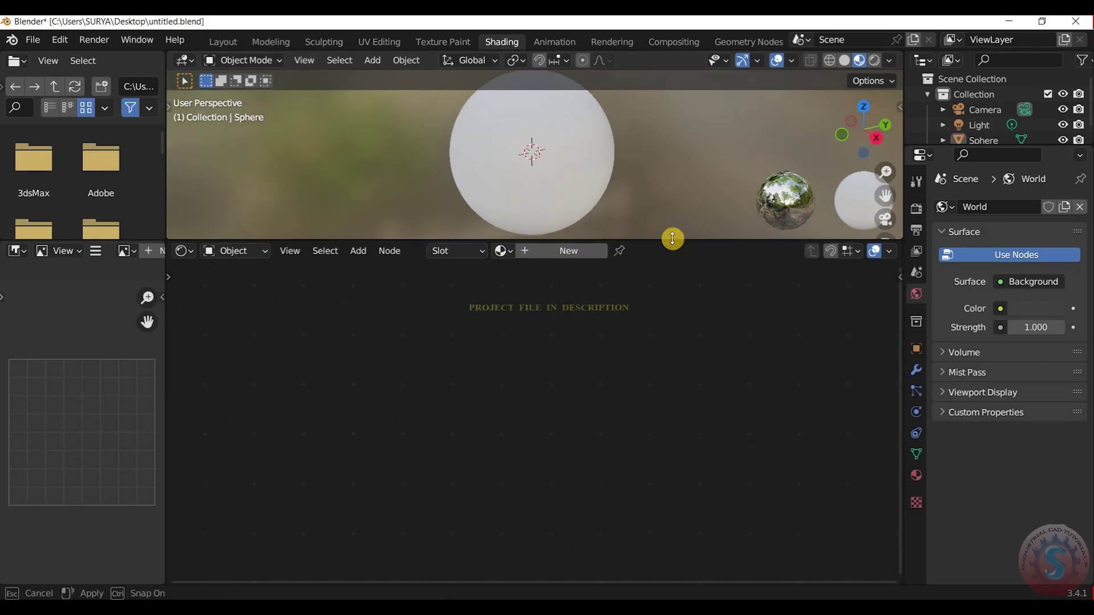
scroll(511, 124, down, 1)
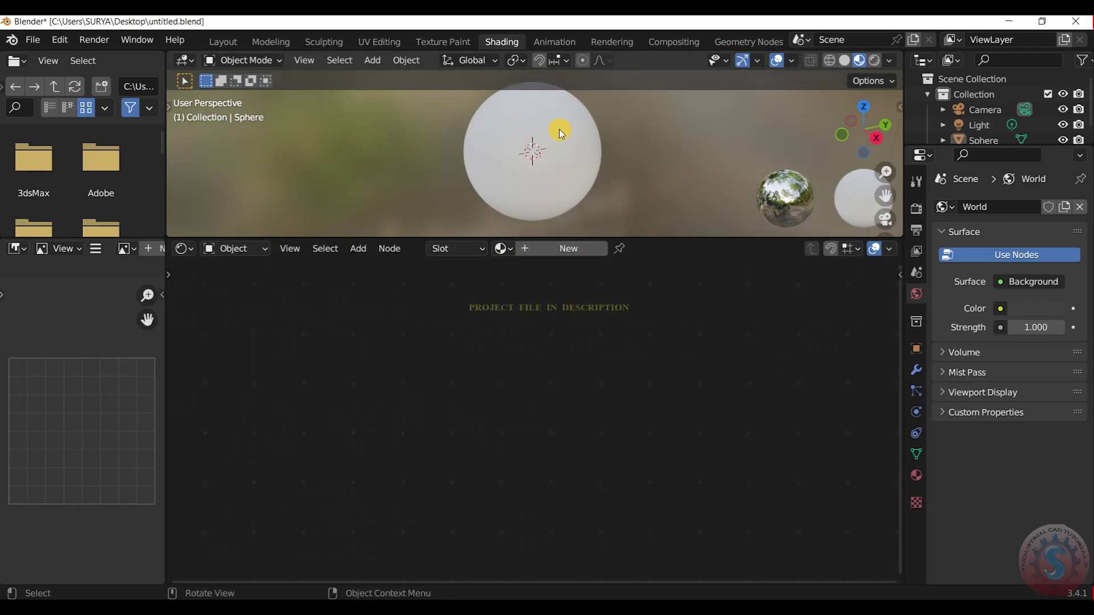
scroll(559, 129, down, 1)
drag(891, 194, 891, 203)
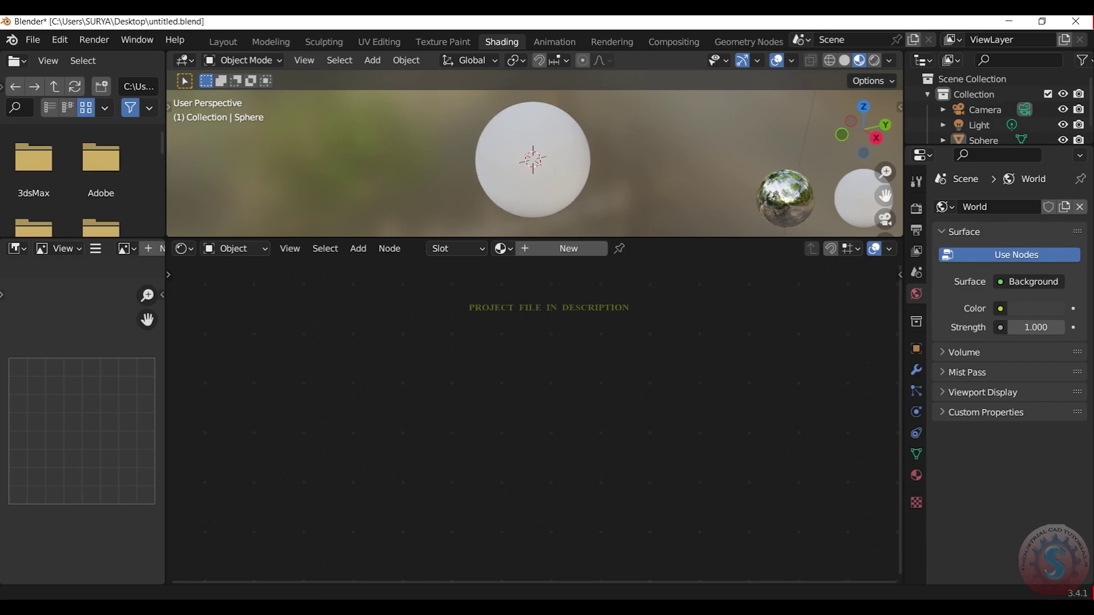
Step: Create a new material for the sphere named Smooth_StainlessSteel_metal
click(590, 249)
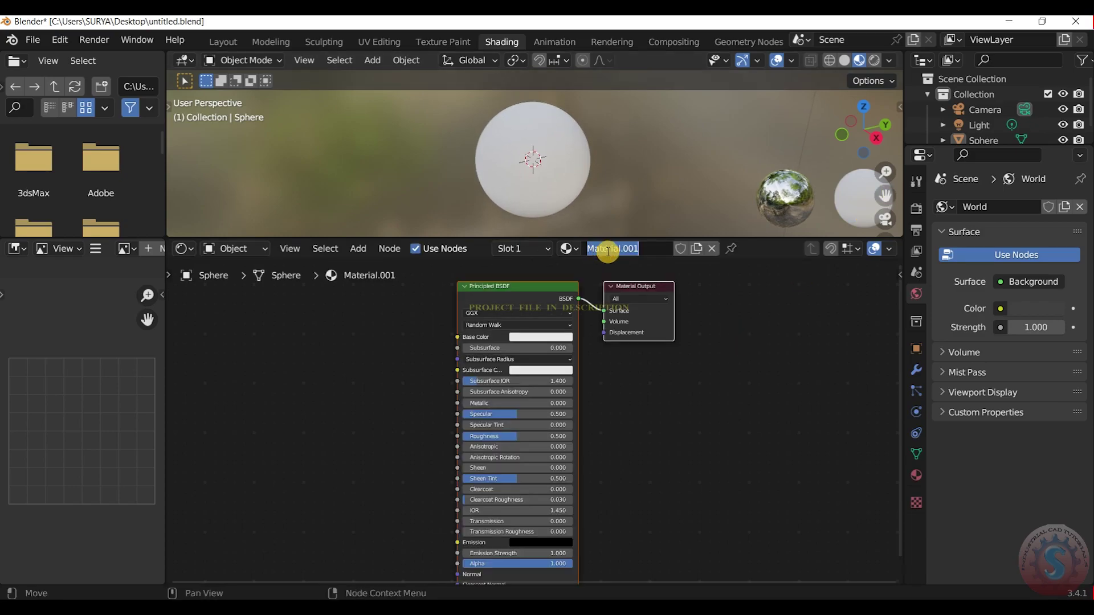
double_click(628, 248)
key(BackSpace)
text(Stainles)
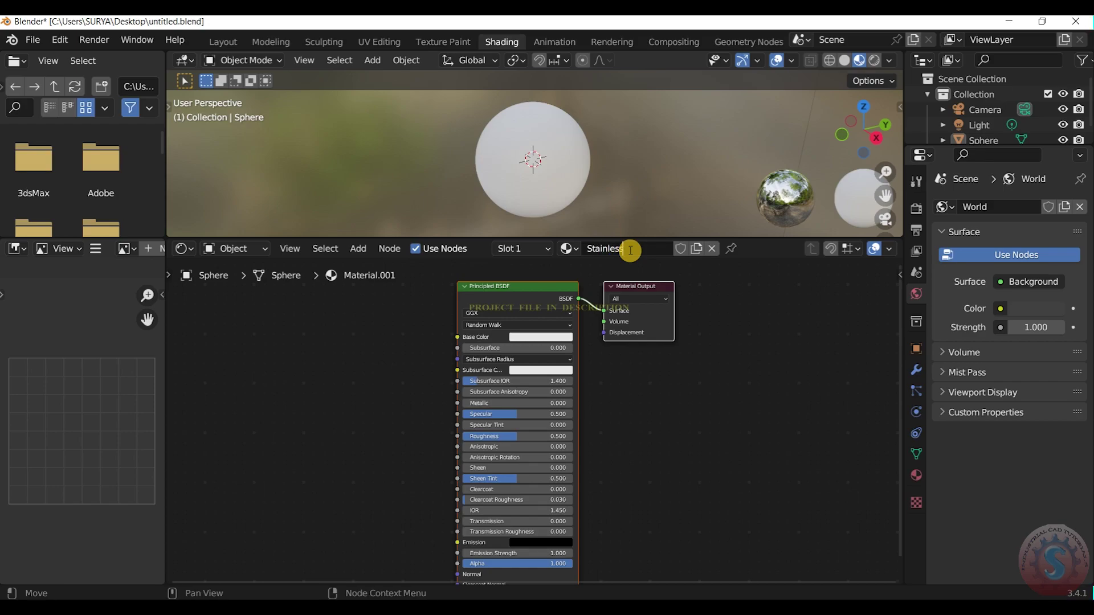
text(Steel_met)
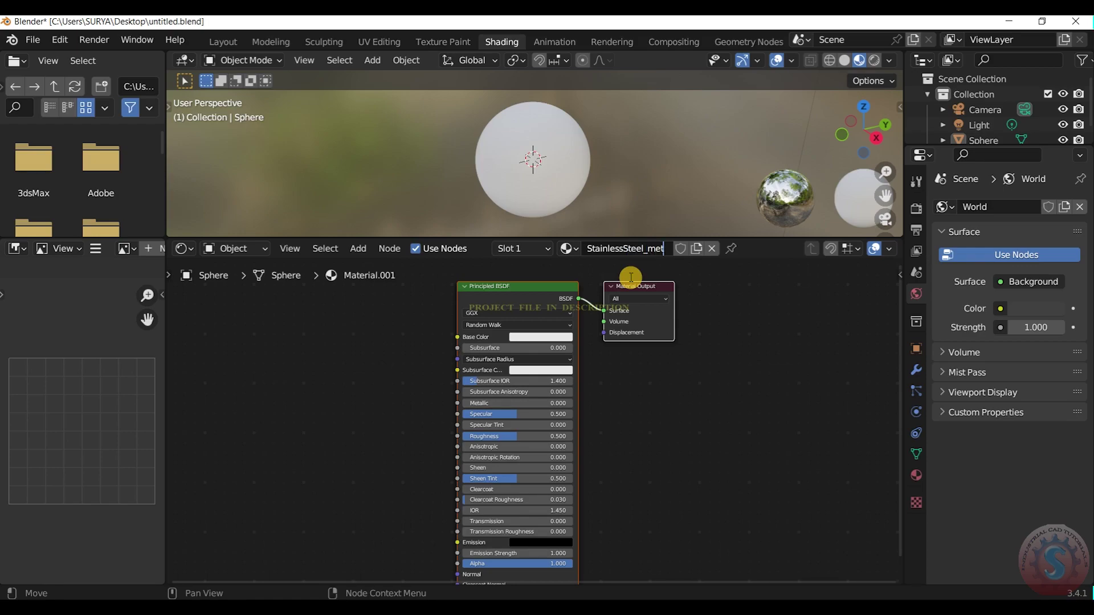
text(l)
key(Left)
key(Left)
key(Left)
text(_)
text(s)
key(BackSpace)
text(Smooth)
key(Return)
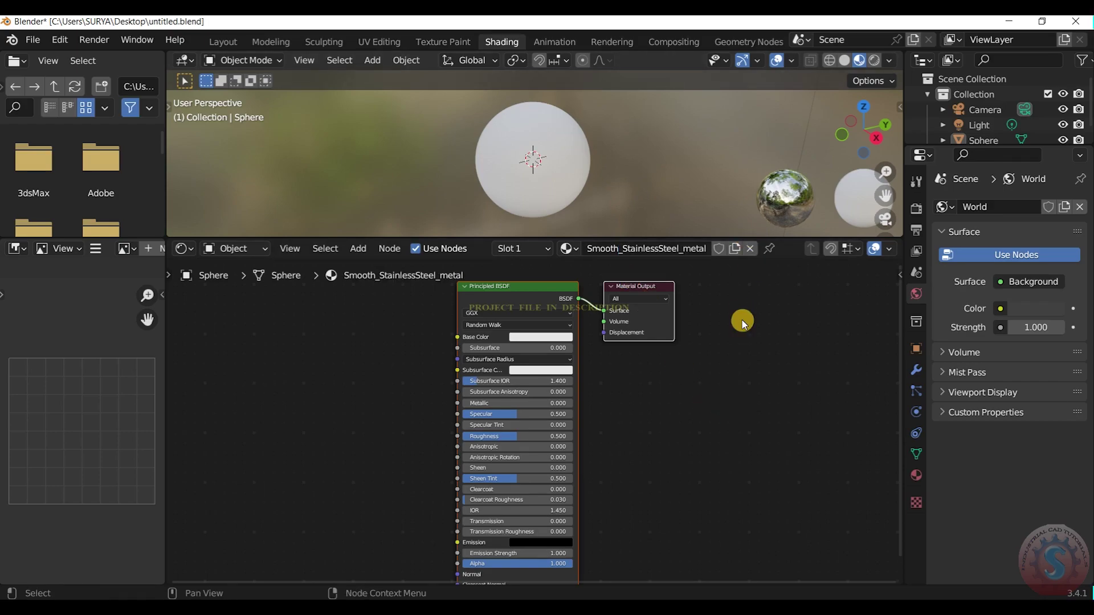
Step: Add a Mix node set to Color and link its Result into the Principled BSDF Base Color
scroll(684, 367, up, 1)
middle_drag(684, 367, 808, 374)
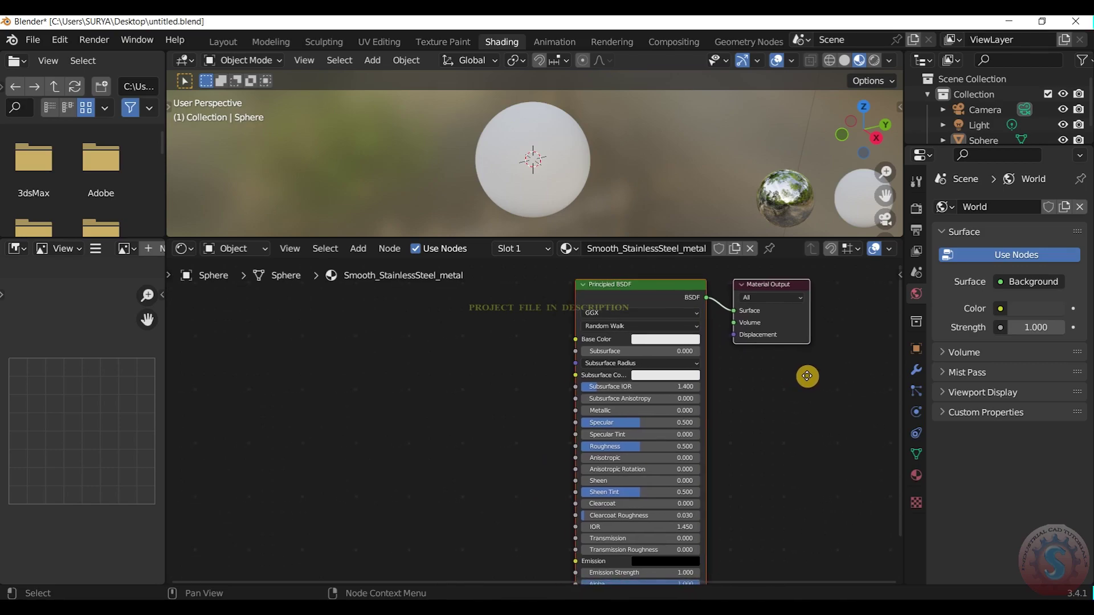
key(shift+a)
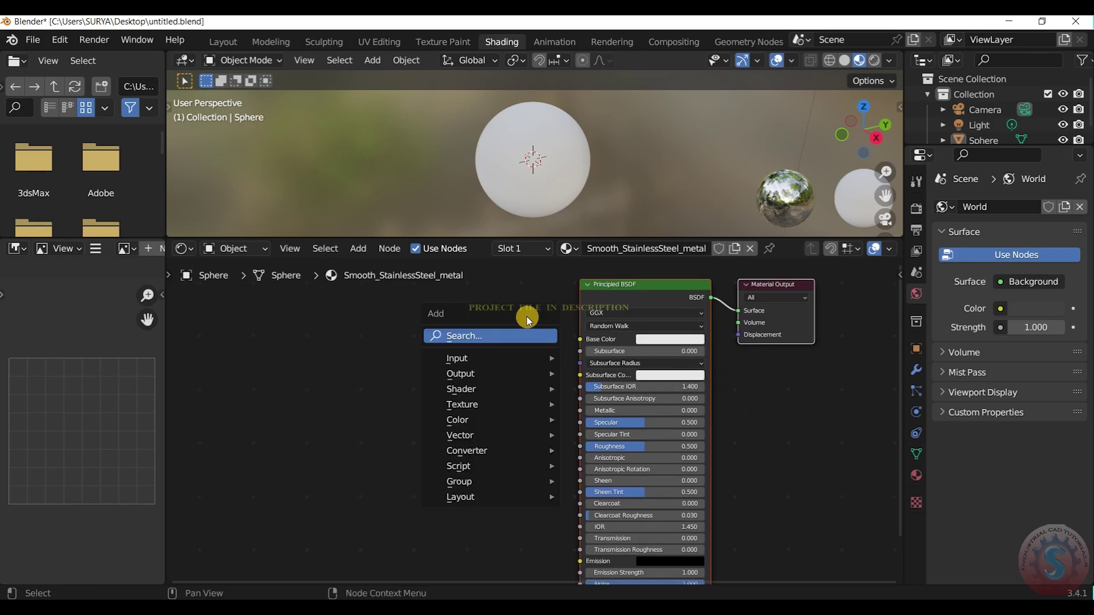
click(517, 336)
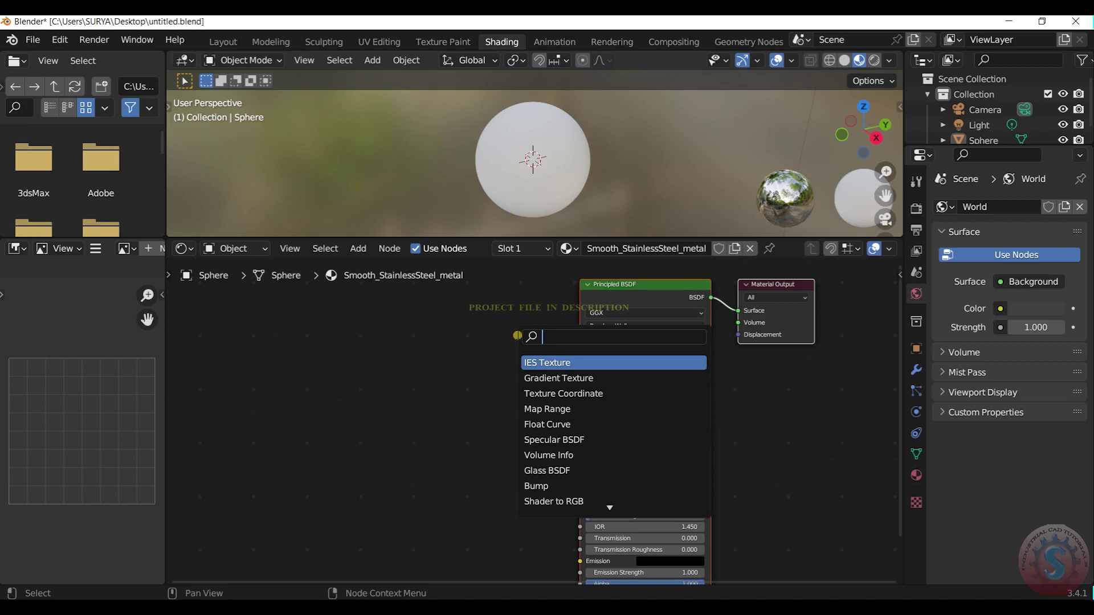
text(mix)
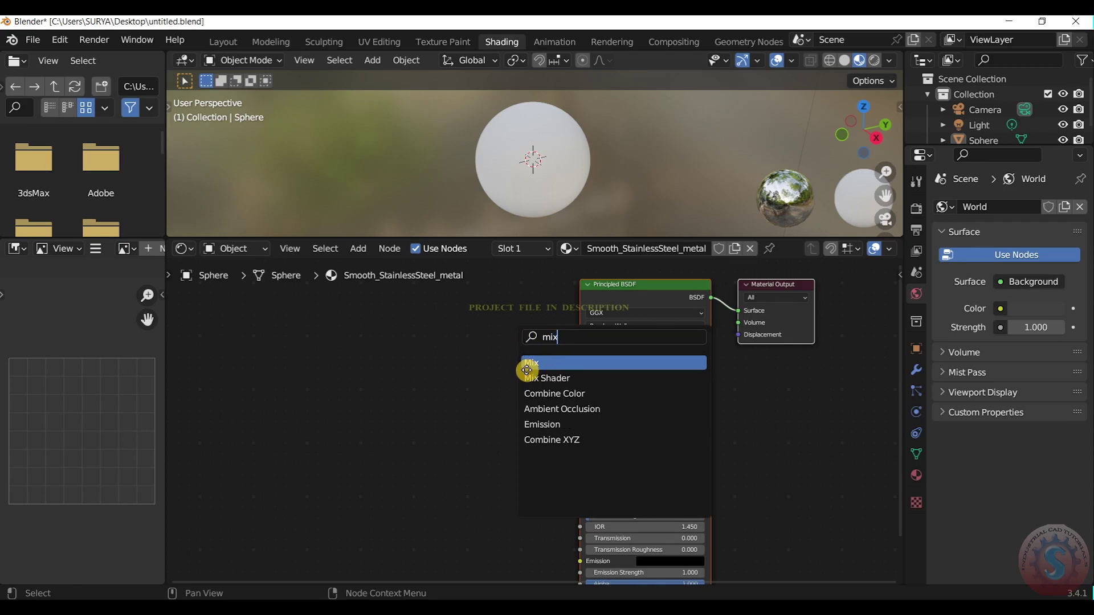
click(527, 364)
click(472, 369)
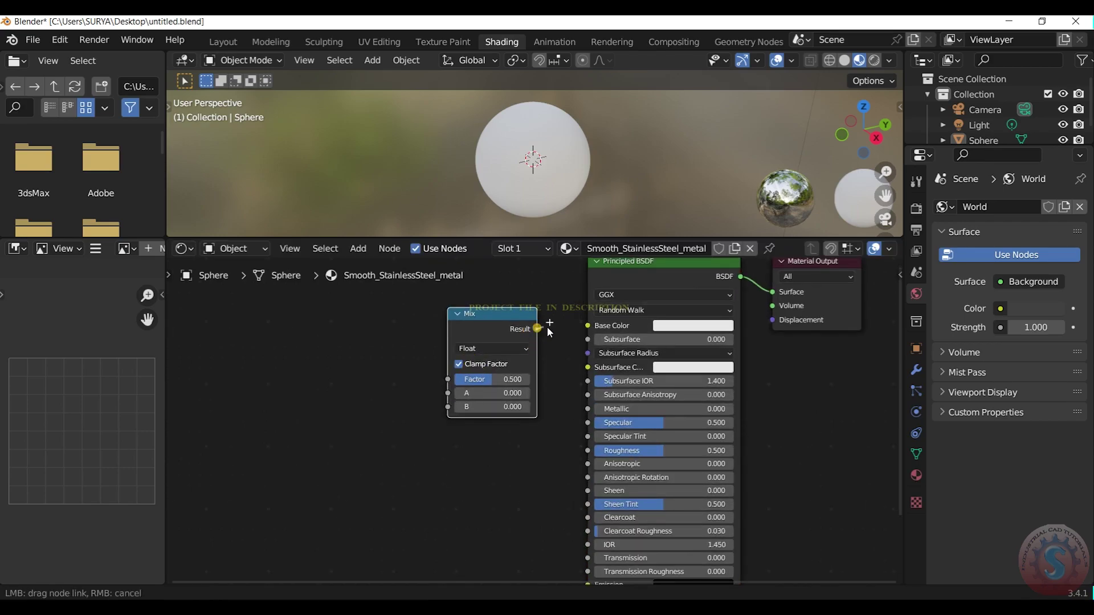
drag(537, 336, 588, 326)
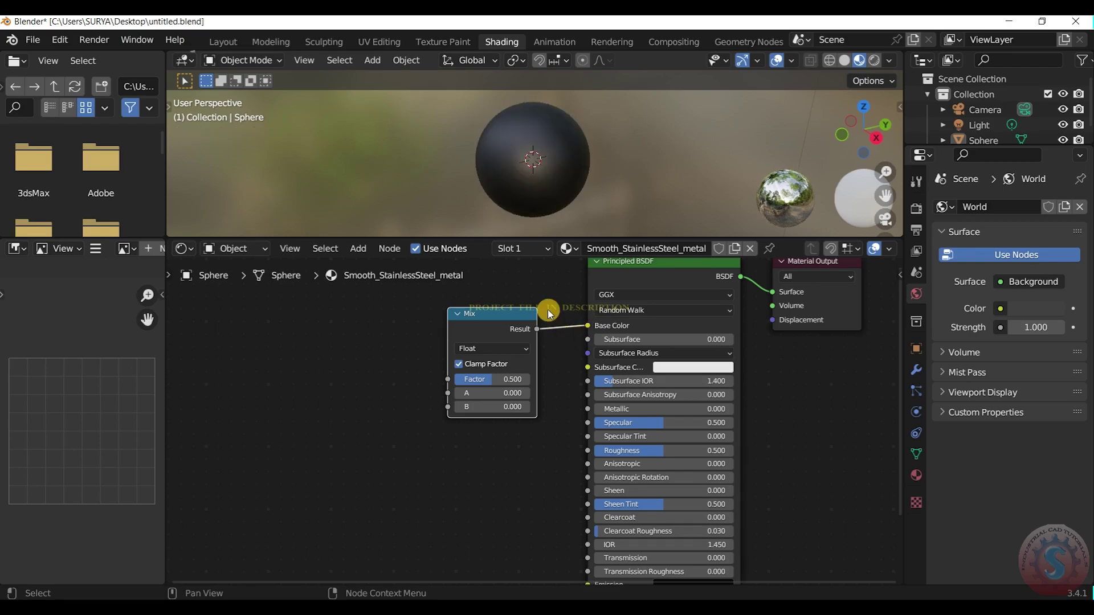
scroll(520, 356, up, 1)
click(510, 336)
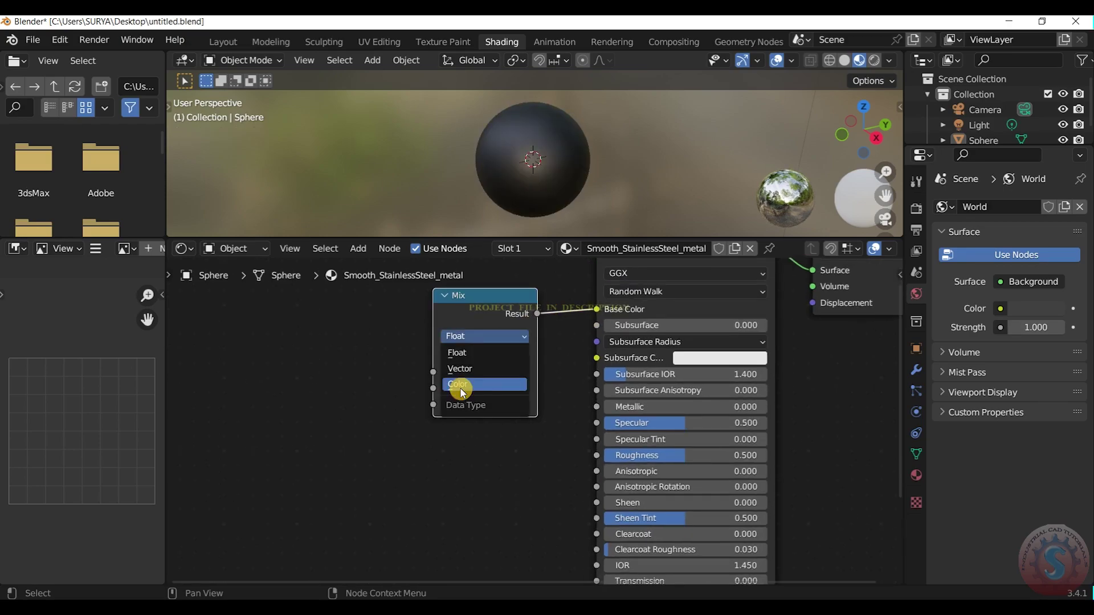
click(510, 385)
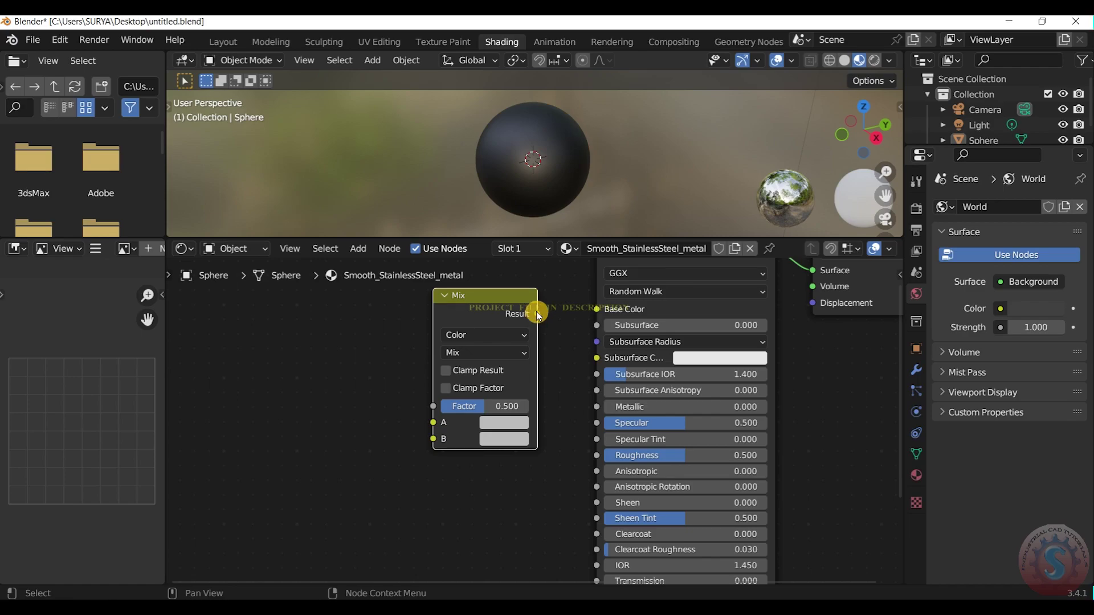
drag(536, 313, 591, 313)
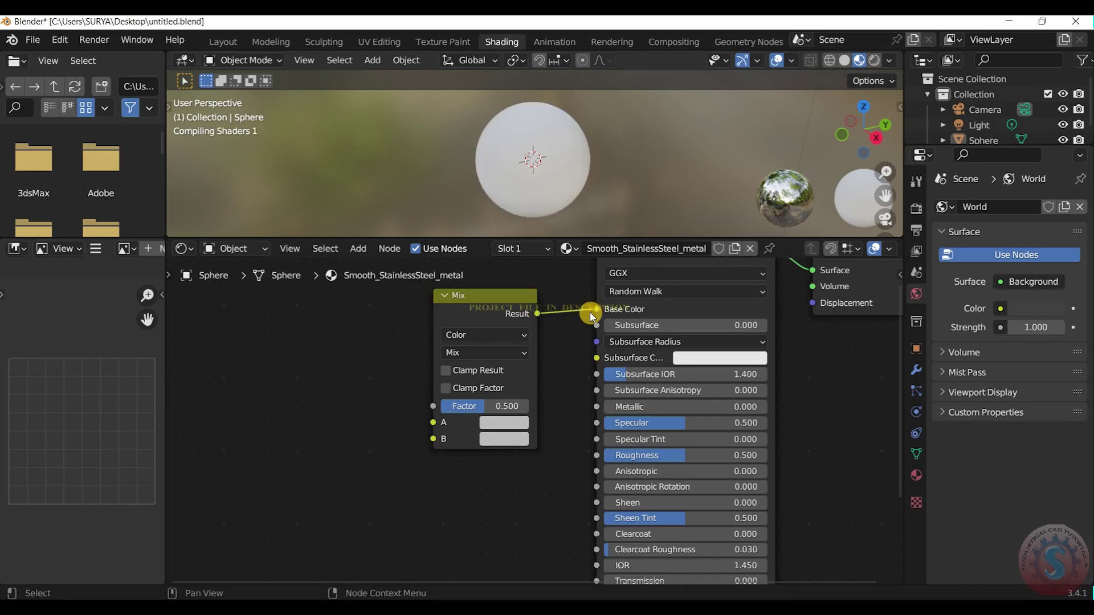
Step: Set the Mix node's B colour to hex 808080
click(513, 440)
click(587, 356)
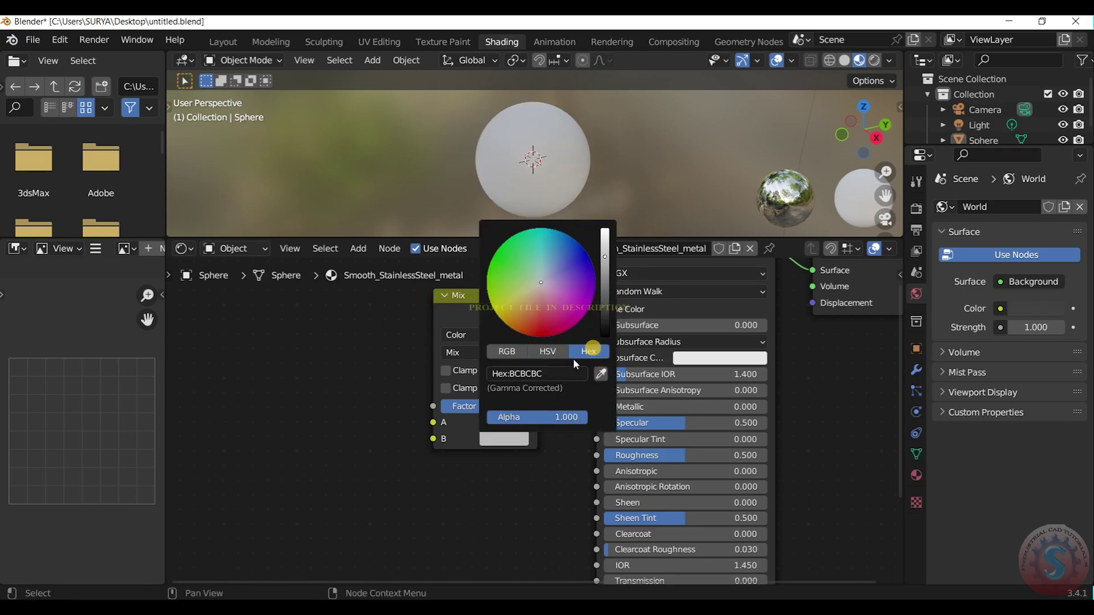
key(BackSpace)
key(Return)
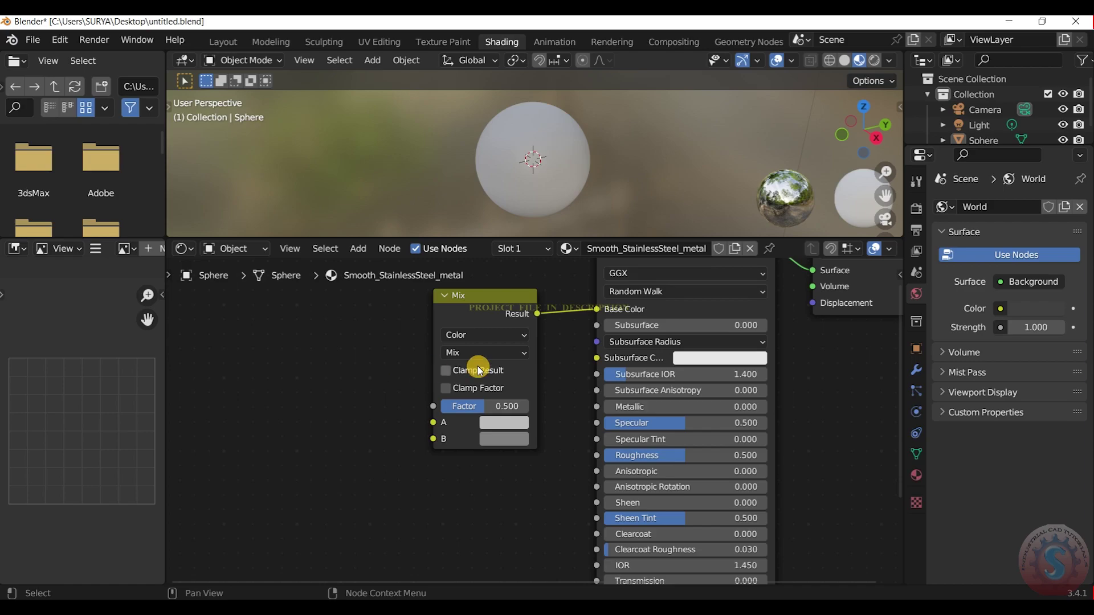
Step: Pan and zoom the node editor to bring the Mix node header back into view
scroll(477, 367, down, 2)
scroll(479, 366, up, 1)
scroll(478, 366, down, 1)
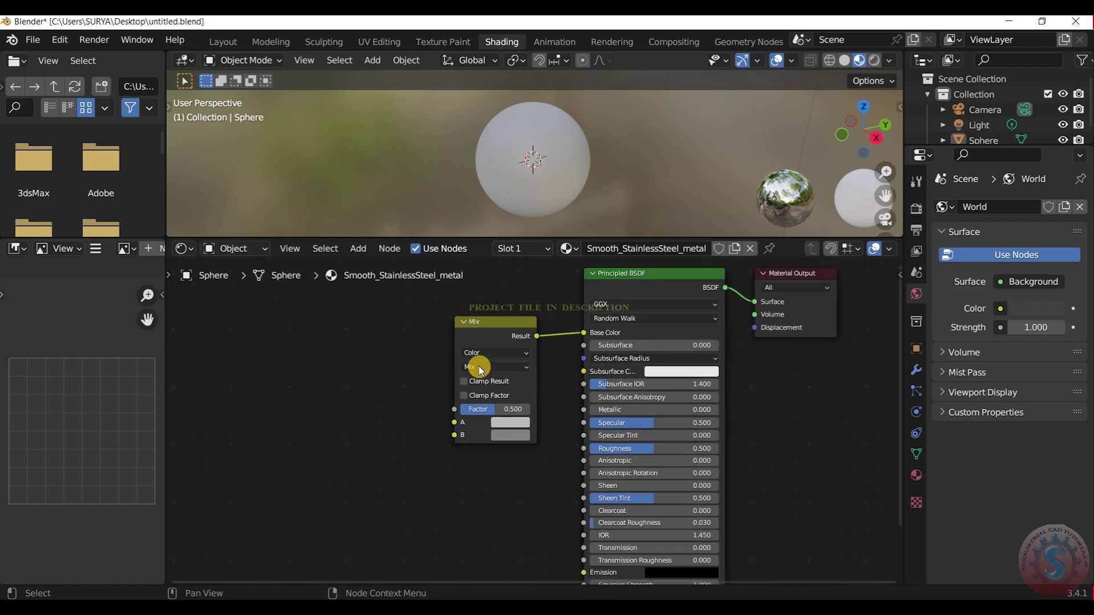
middle_drag(567, 407, 584, 384)
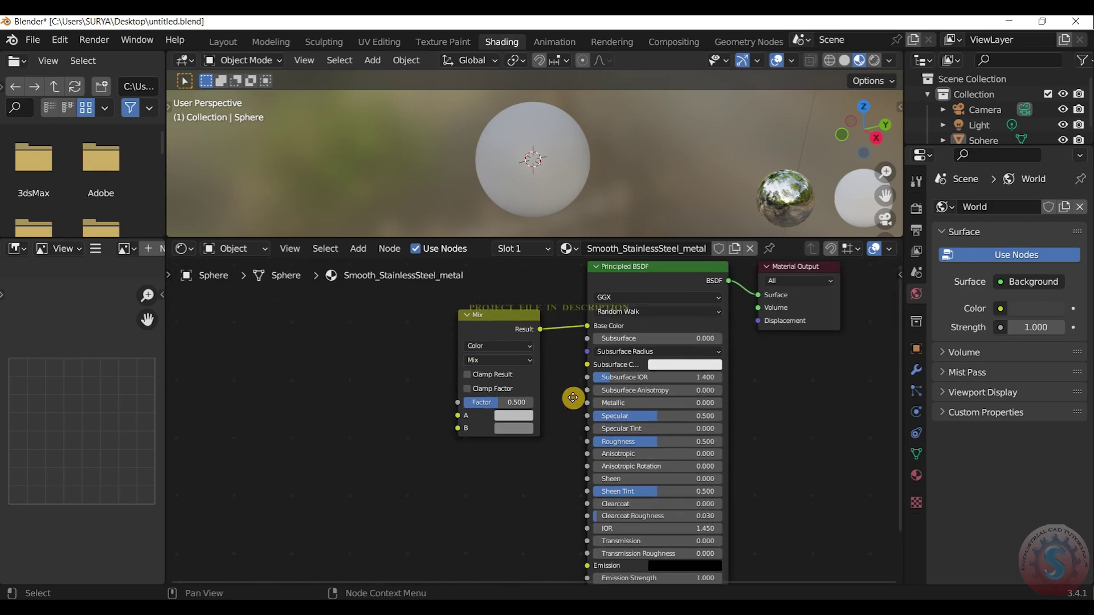
scroll(575, 387, down, 2)
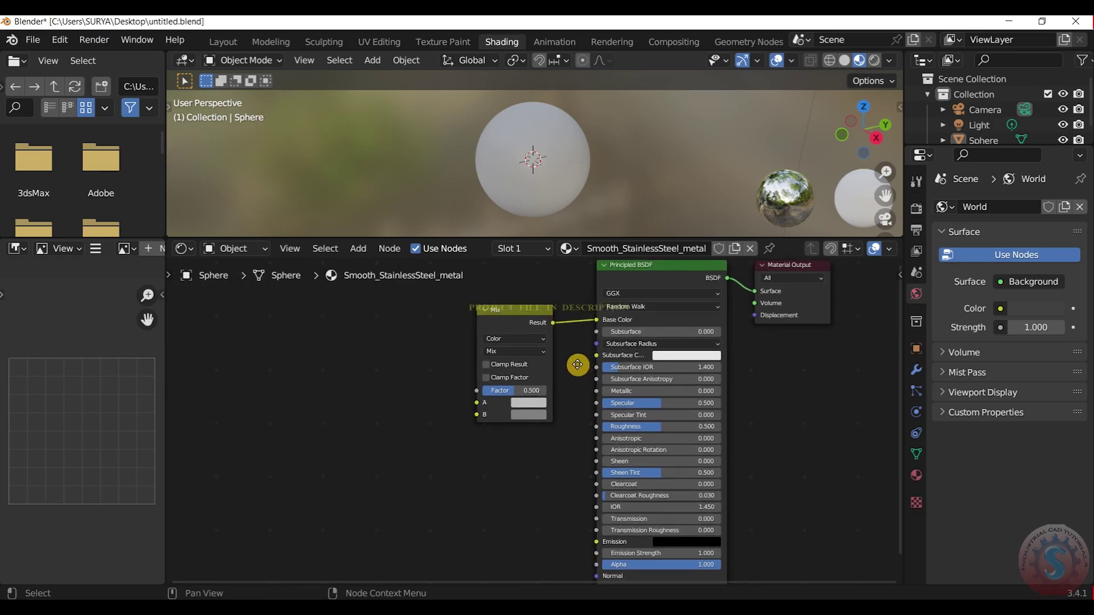
middle_drag(577, 365, 581, 276)
scroll(579, 335, up, 1)
middle_drag(570, 336, 565, 367)
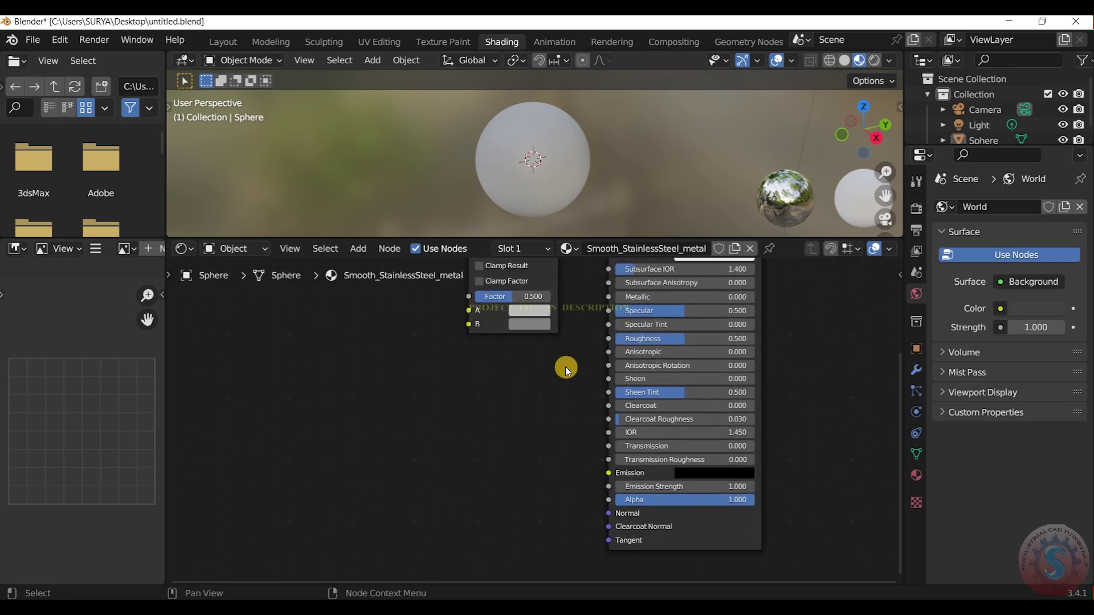
scroll(559, 375, down, 1)
Step: Raise the Principled BSDF Metallic value to 1.000
drag(628, 308, 707, 307)
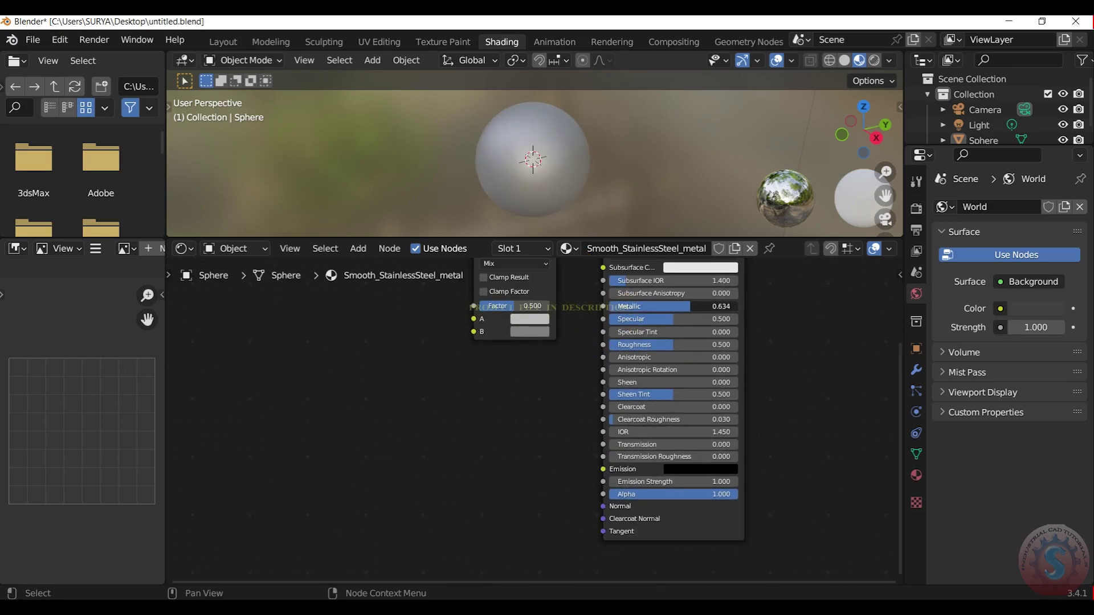
scroll(570, 158, up, 1)
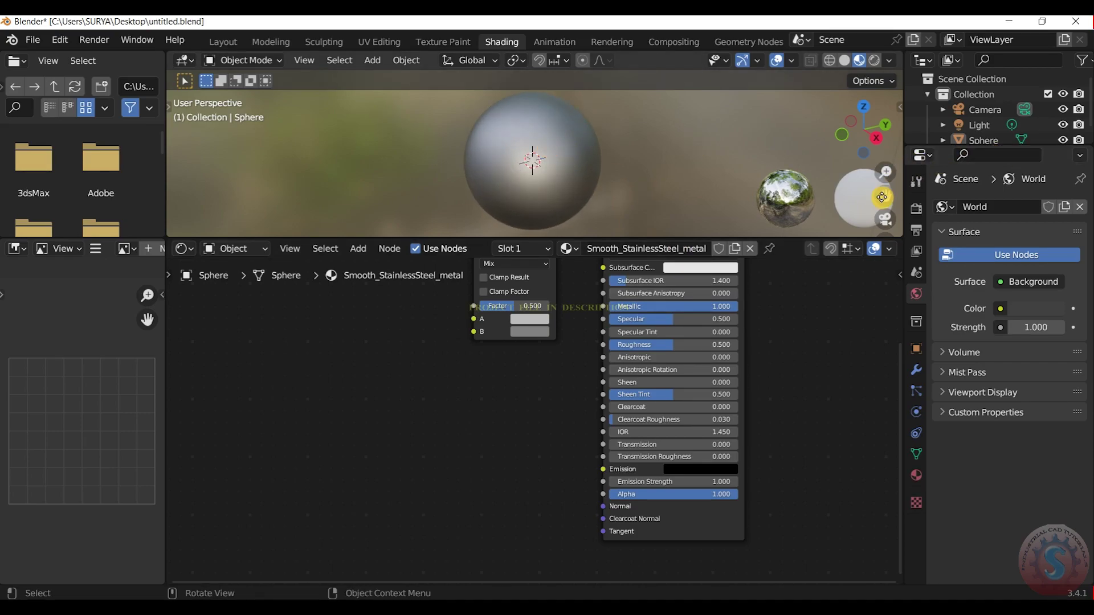
drag(882, 197, 892, 198)
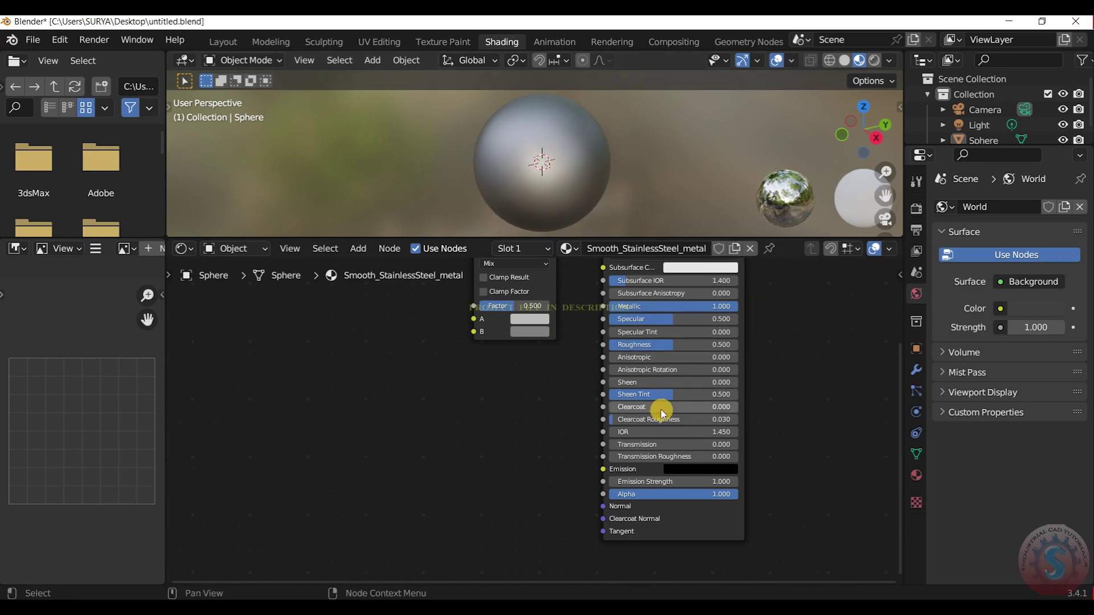
mouse_move(543, 432)
middle_down()
mouse_move(550, 462)
mouse_move(535, 447)
middle_up()
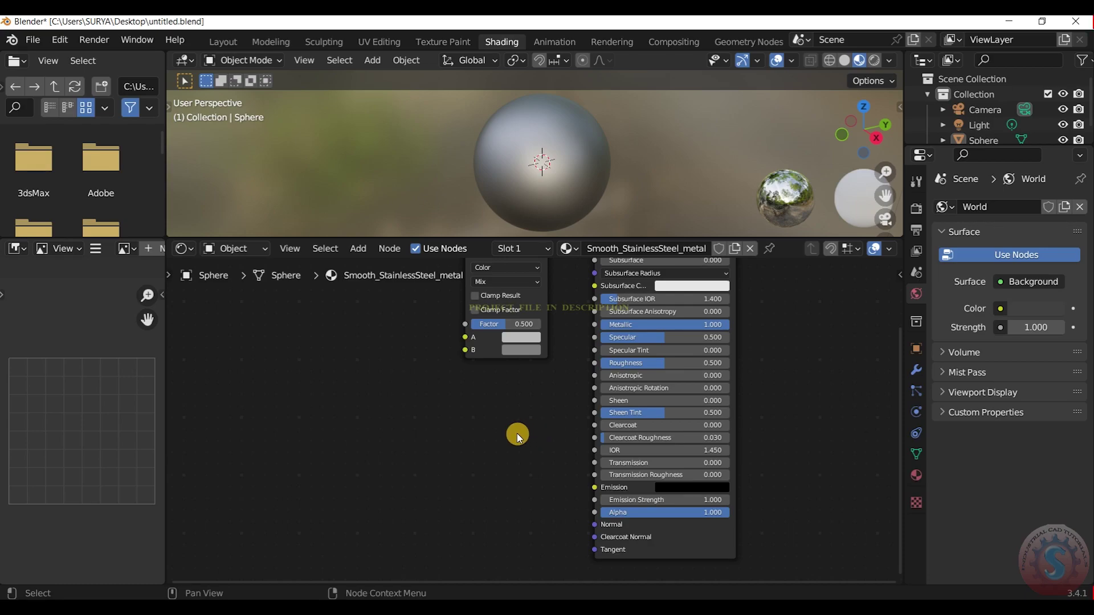
Step: Add a second Mix node set to Color and link its Result into Roughness
key(shift+a)
click(498, 423)
text(mix)
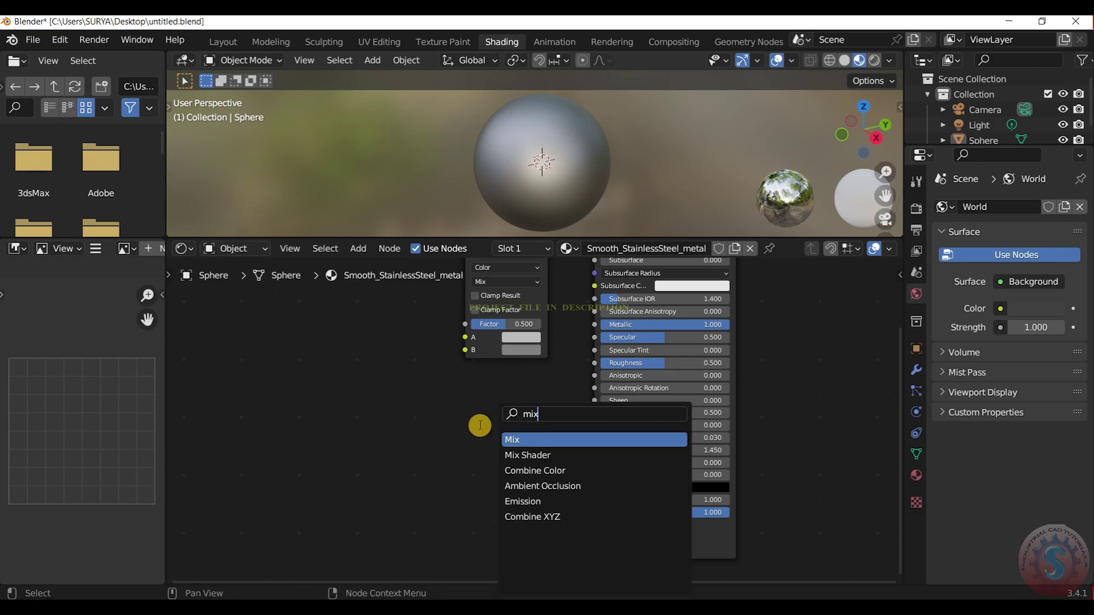
click(505, 439)
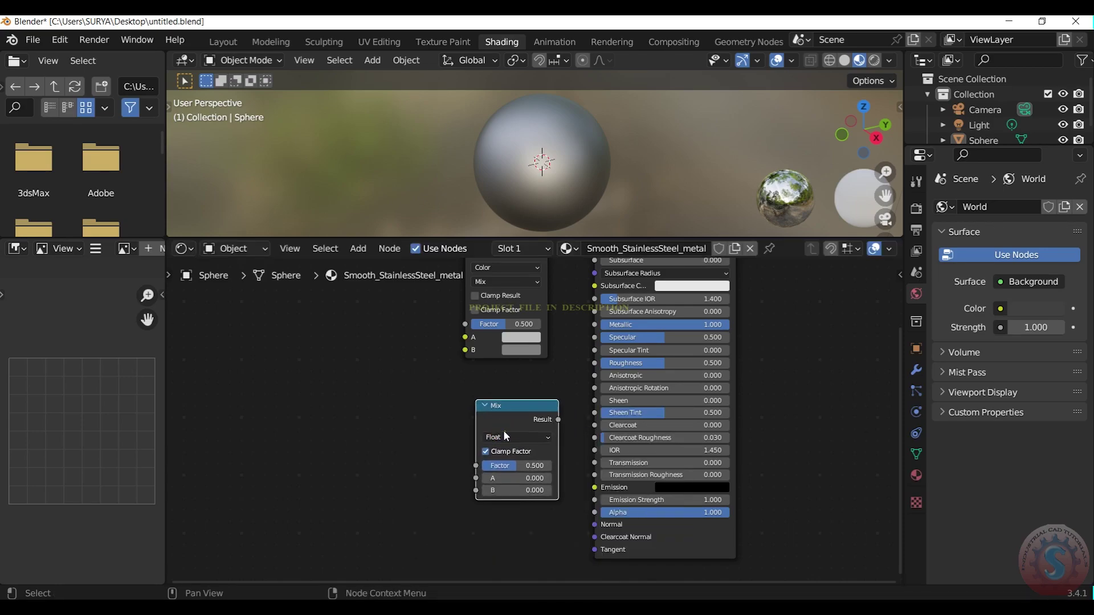
click(571, 420)
drag(566, 422, 595, 363)
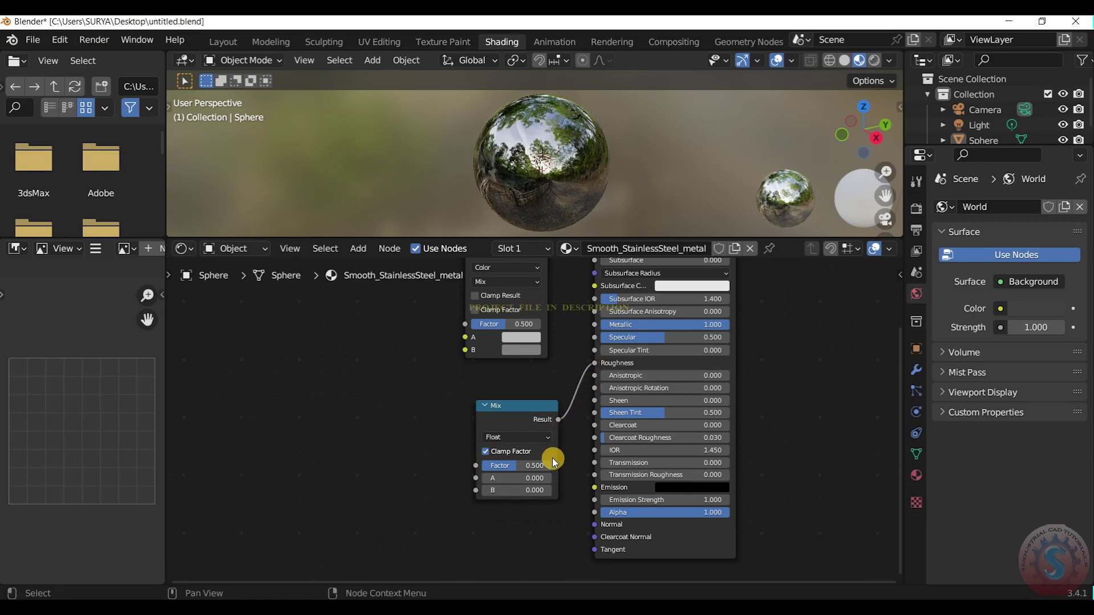
click(533, 439)
click(521, 482)
drag(561, 420, 588, 374)
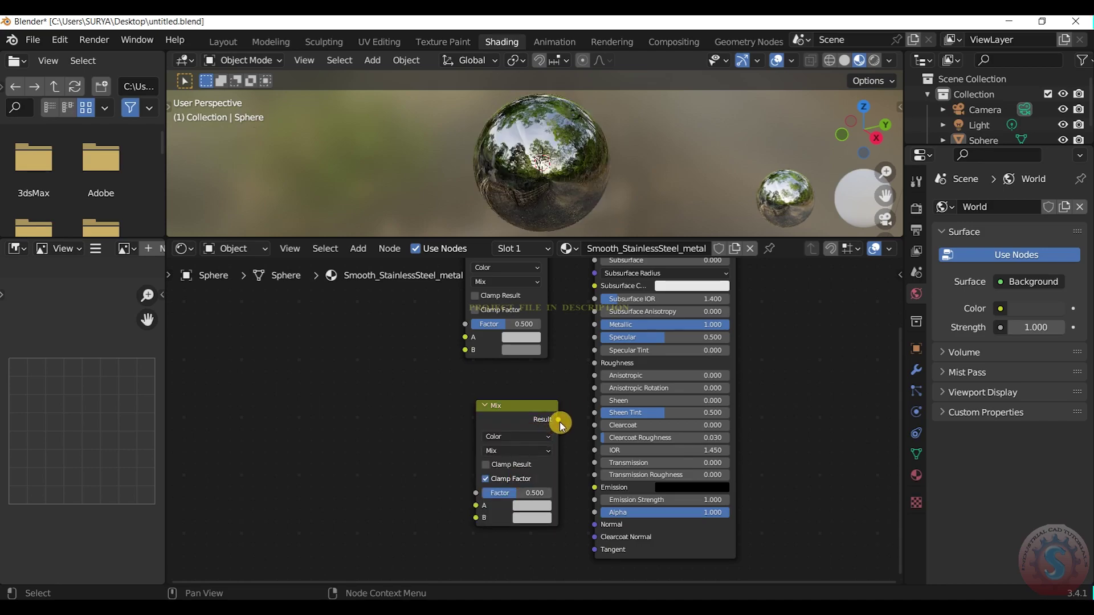
drag(560, 419, 589, 366)
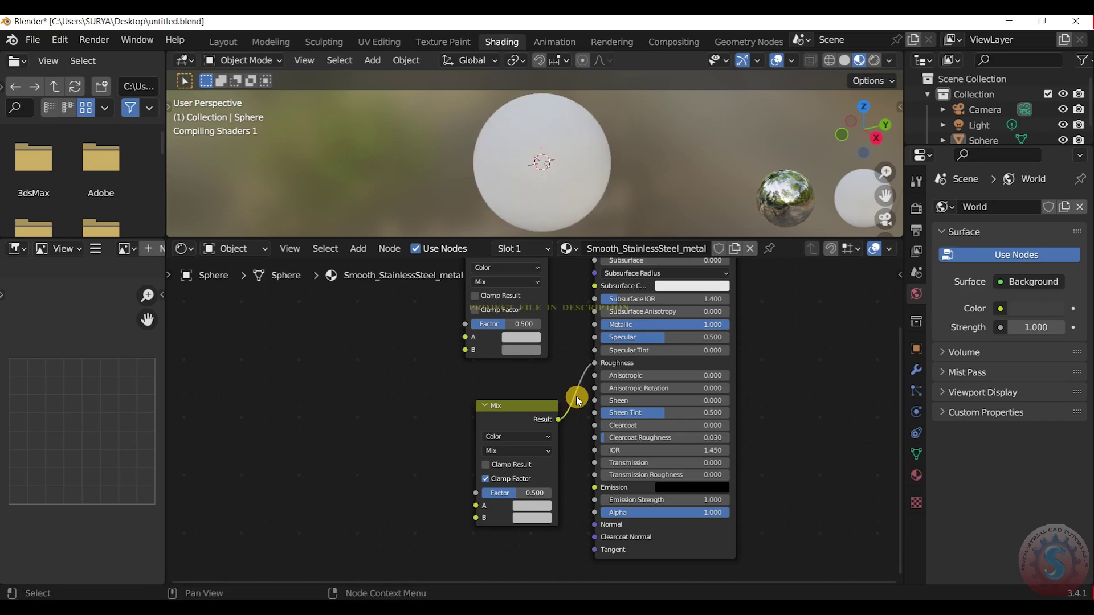
Step: Set the second Mix node's B colour to grey a9a9a9
click(534, 517)
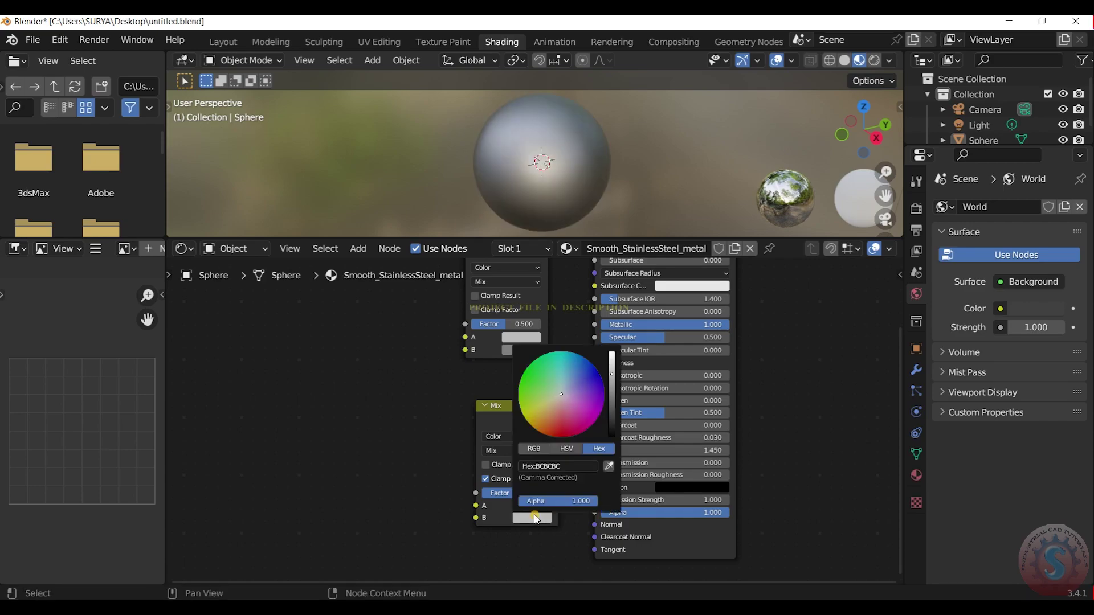
click(574, 465)
key(BackSpace)
text(a9a9a9)
key(Return)
scroll(509, 498, up, 1)
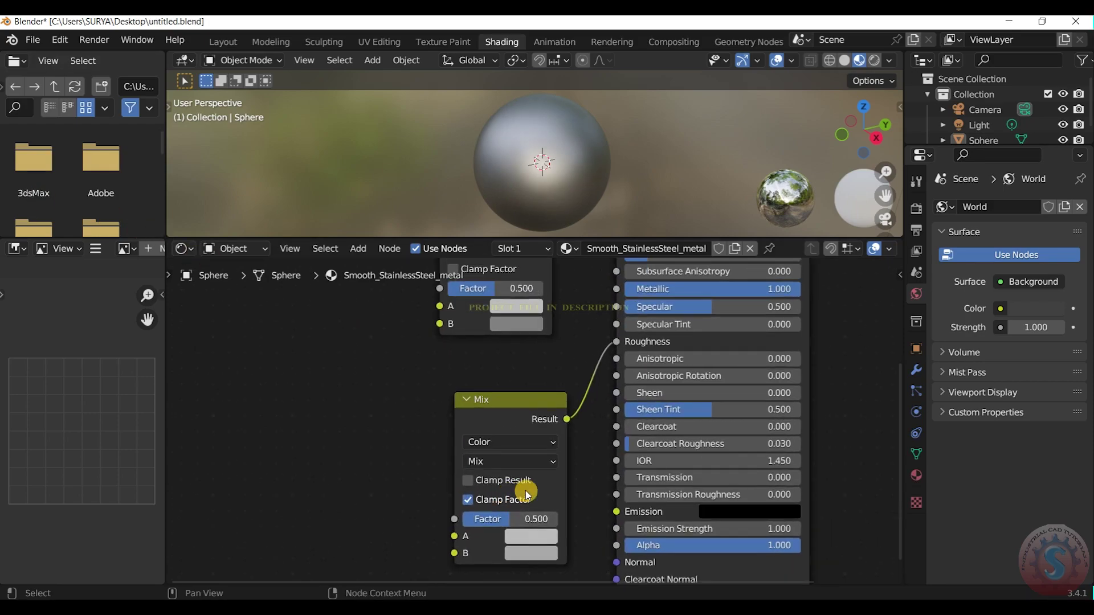
middle_drag(520, 488, 592, 451)
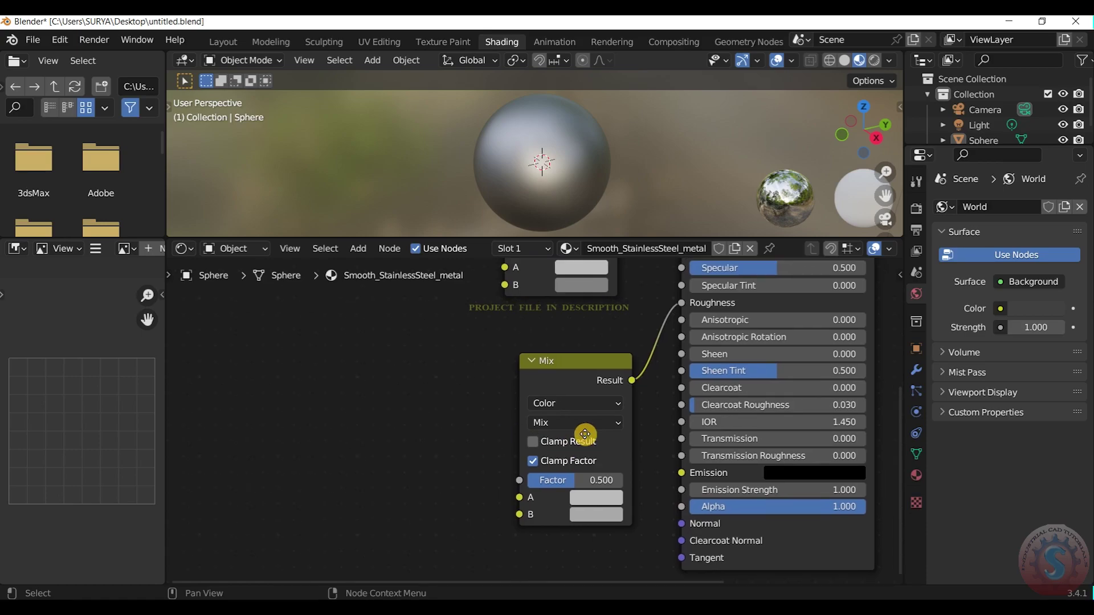
mouse_move(480, 445)
middle_down()
mouse_move(569, 408)
mouse_move(649, 406)
mouse_move(659, 416)
middle_up()
Step: Add a Point Density node beside the lower Mix node
key(shift+a)
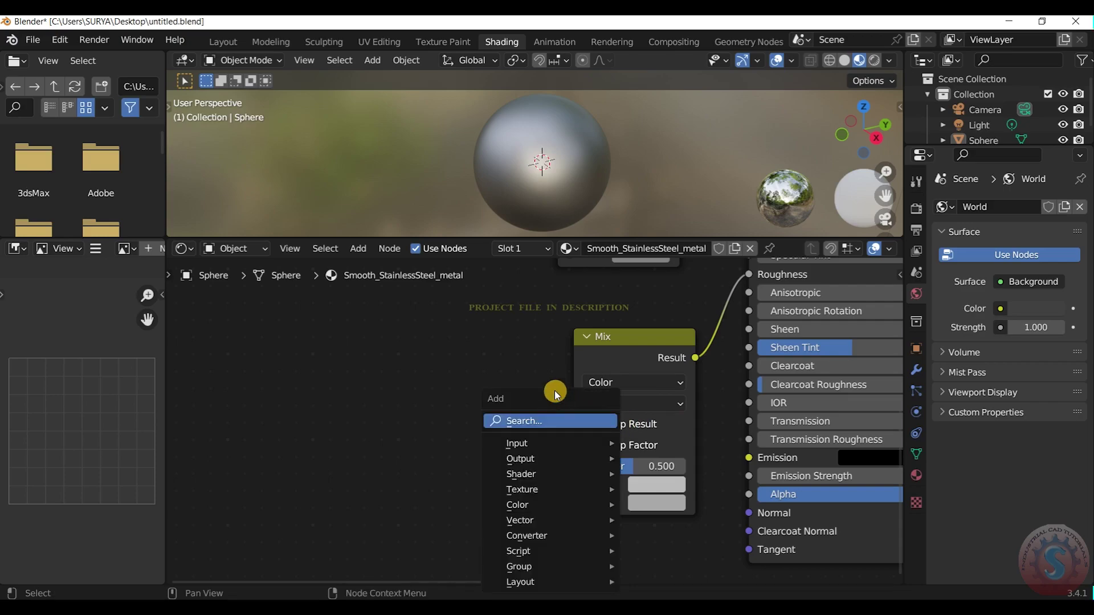
click(540, 427)
text(m)
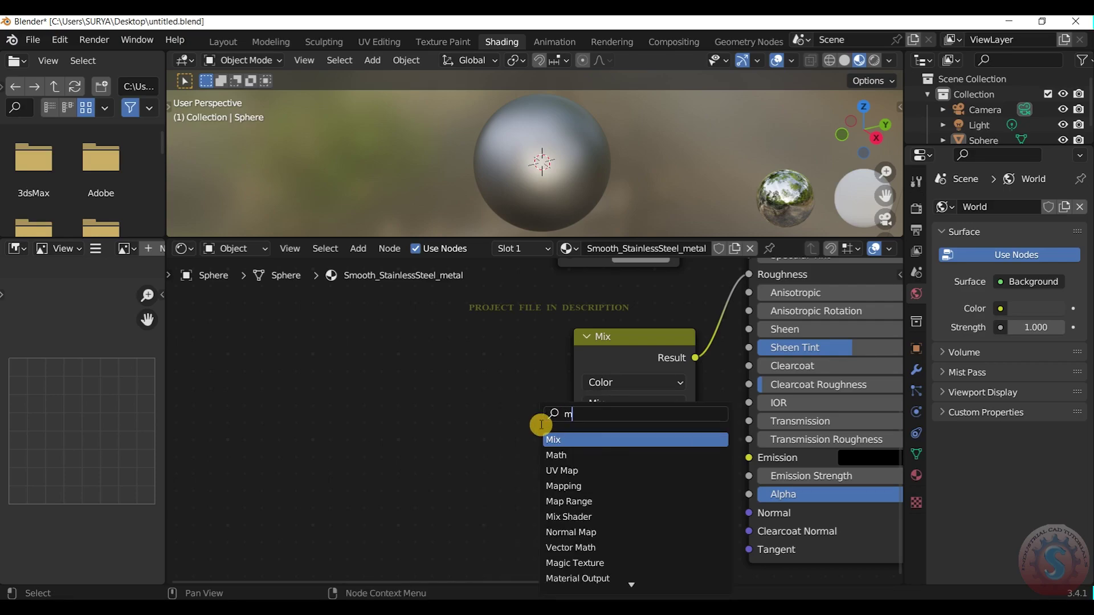
text(i)
key(BackSpace)
key(BackSpace)
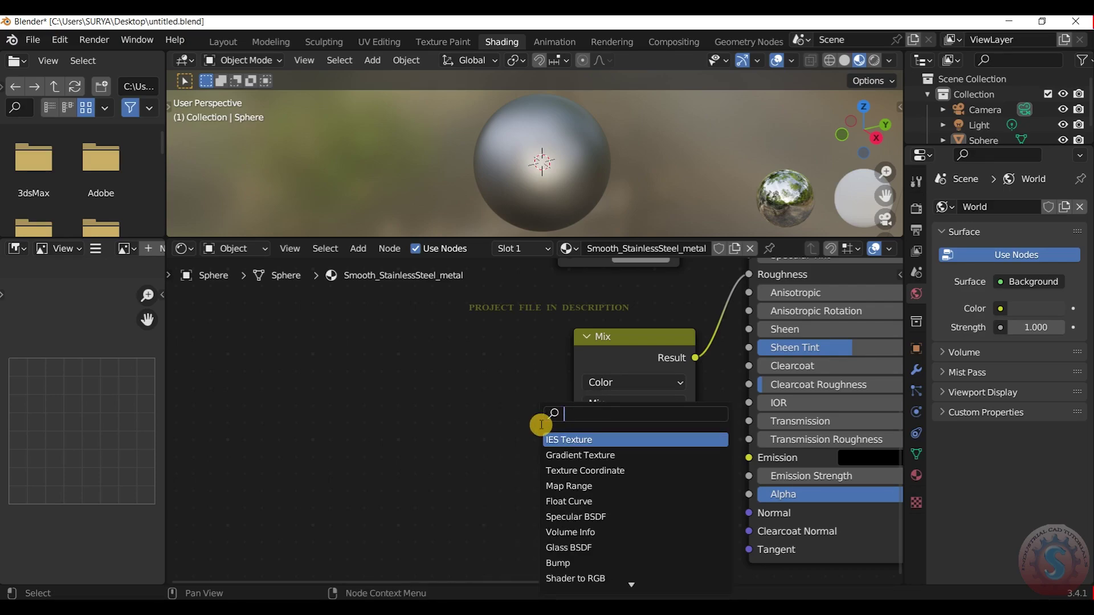
text(poi)
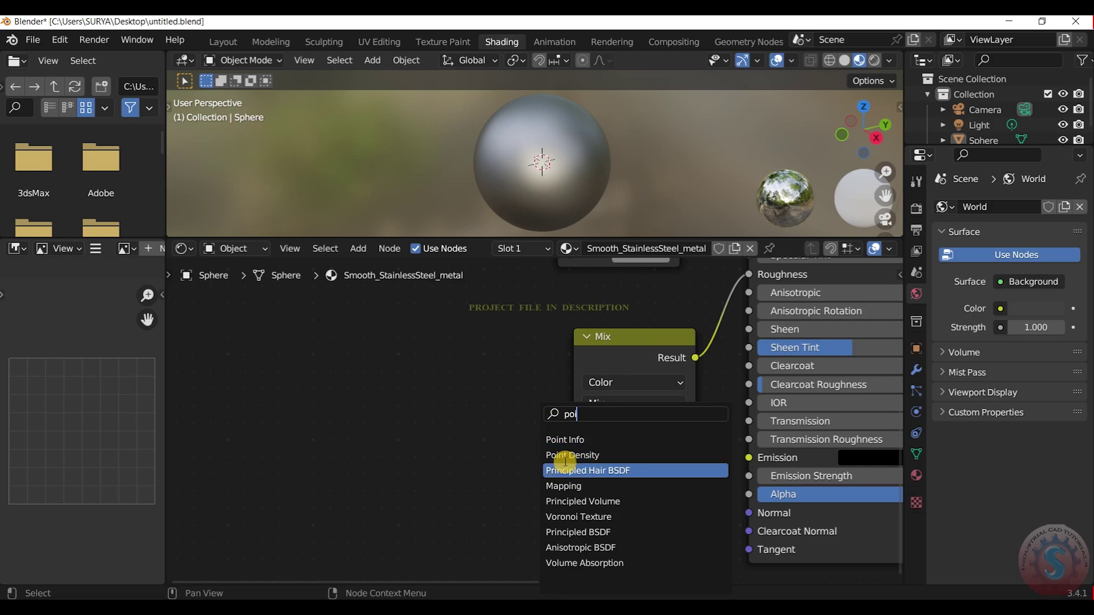
click(566, 455)
click(454, 355)
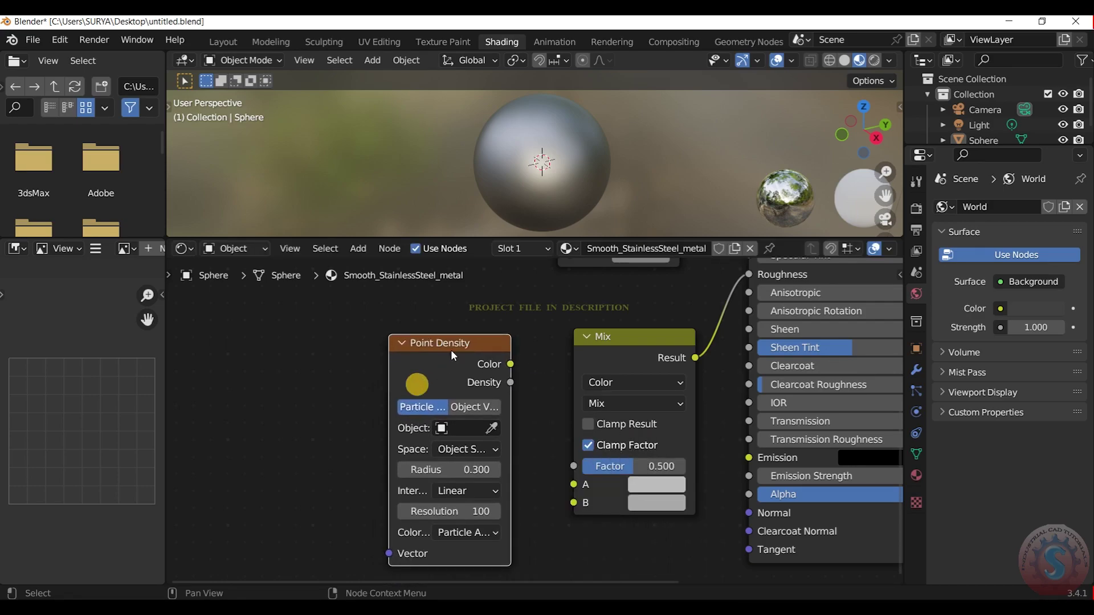
Step: Connect the Point Density's Density output to the lower Mix node's A input
drag(511, 365, 513, 382)
drag(511, 382, 570, 489)
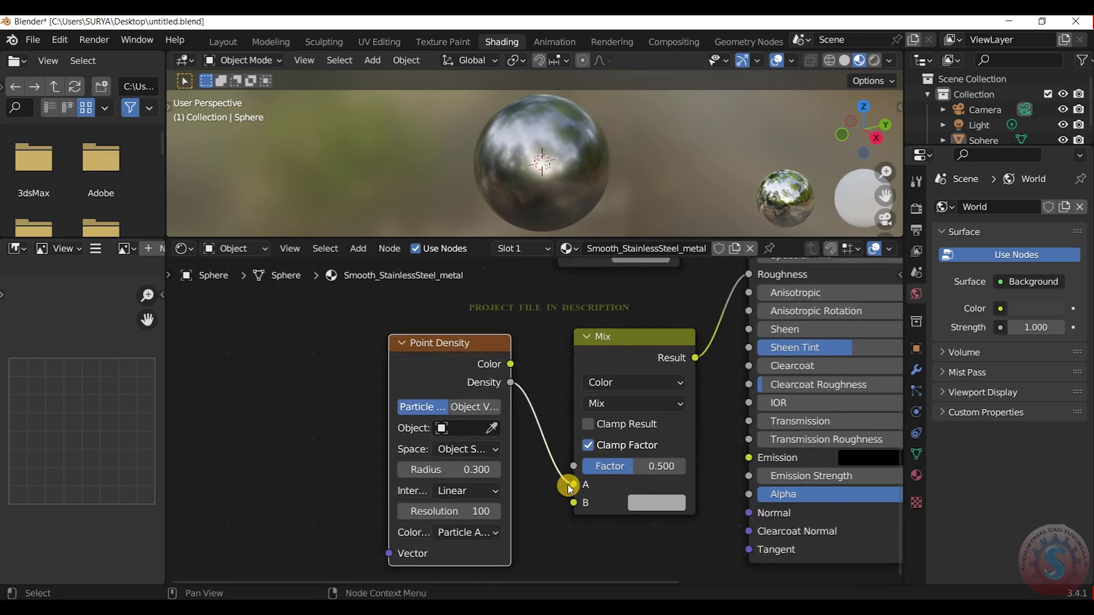
drag(575, 485, 573, 504)
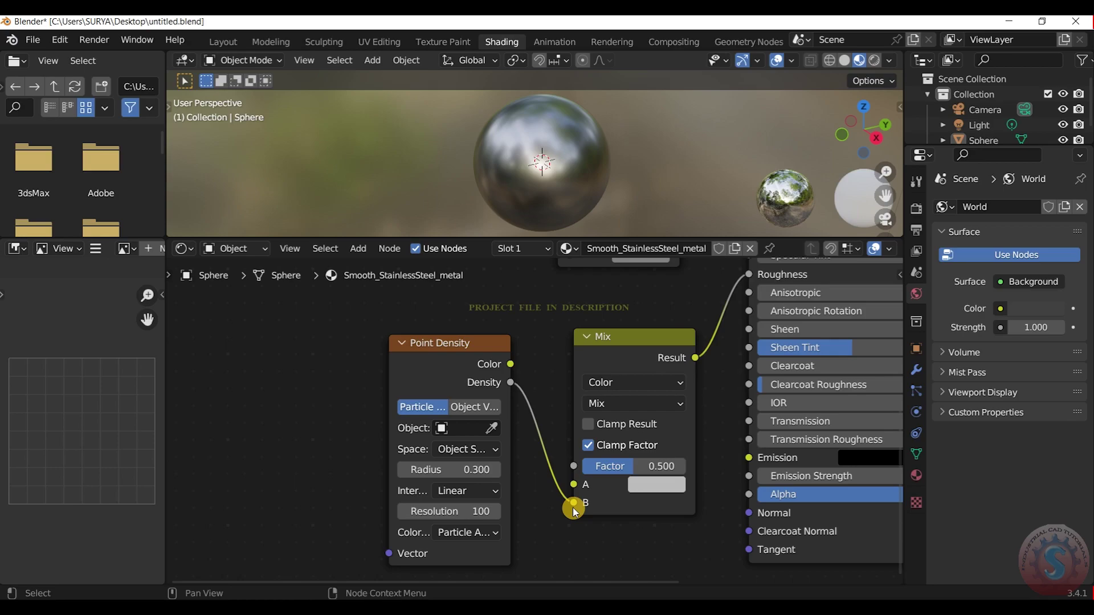
drag(574, 503, 575, 485)
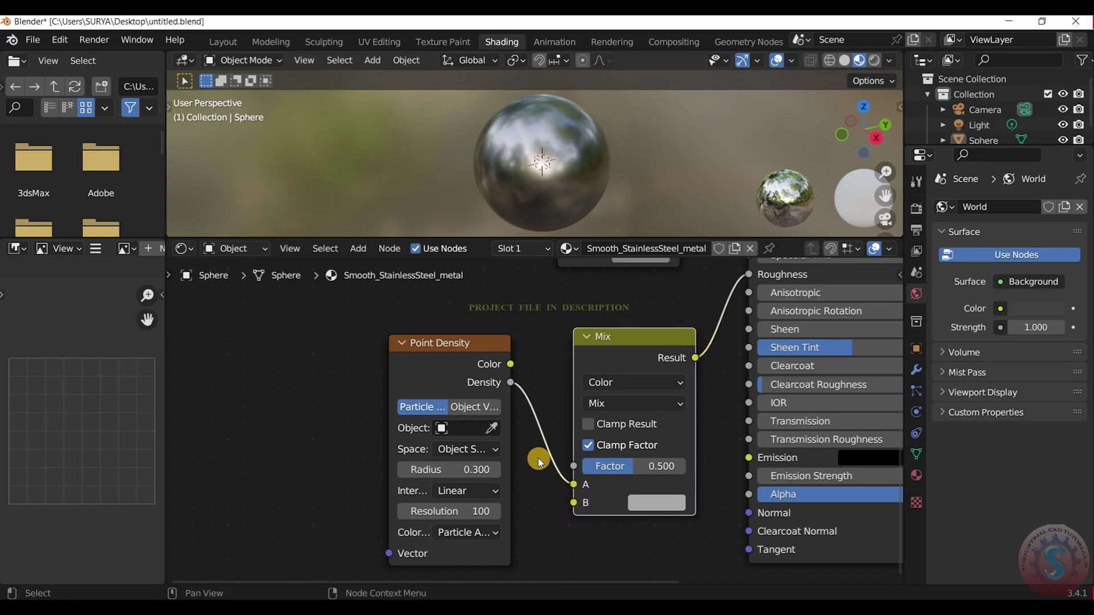
middle_drag(551, 459, 594, 462)
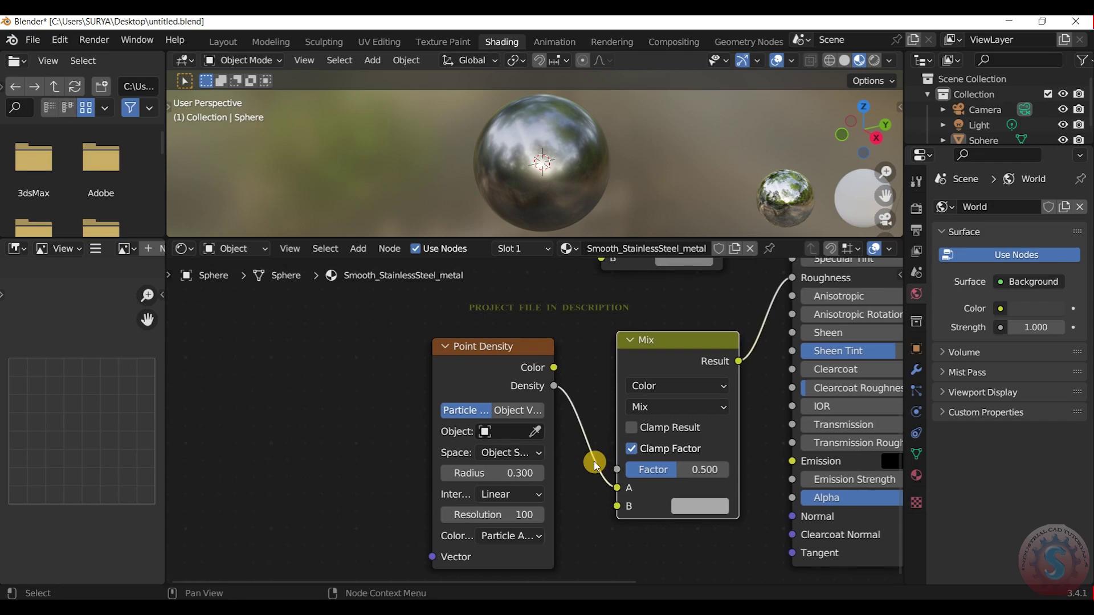
middle_drag(594, 461, 627, 449)
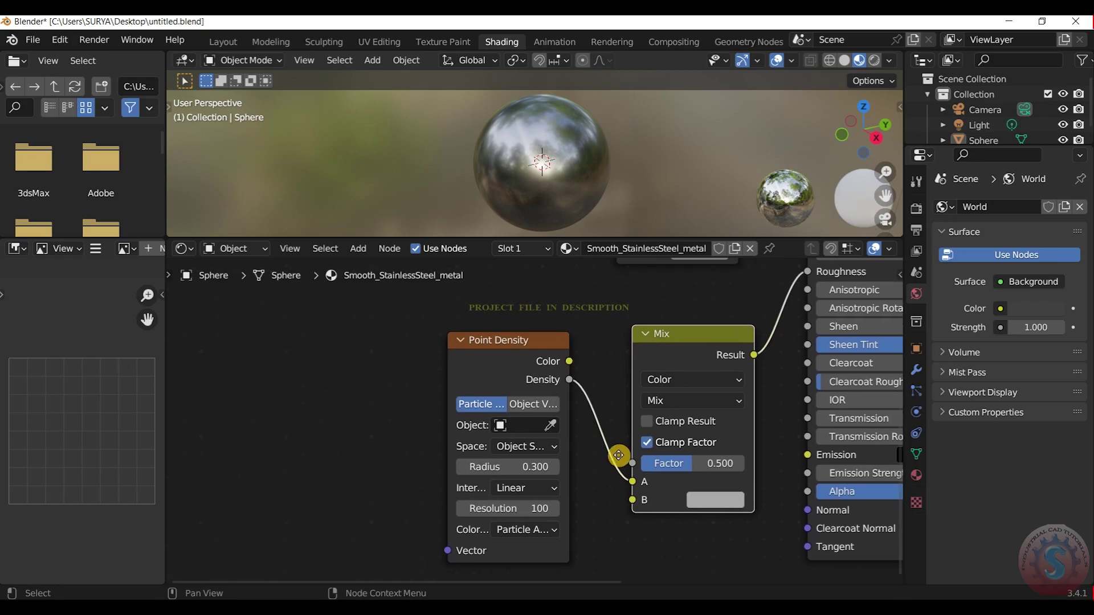
key(shift+a)
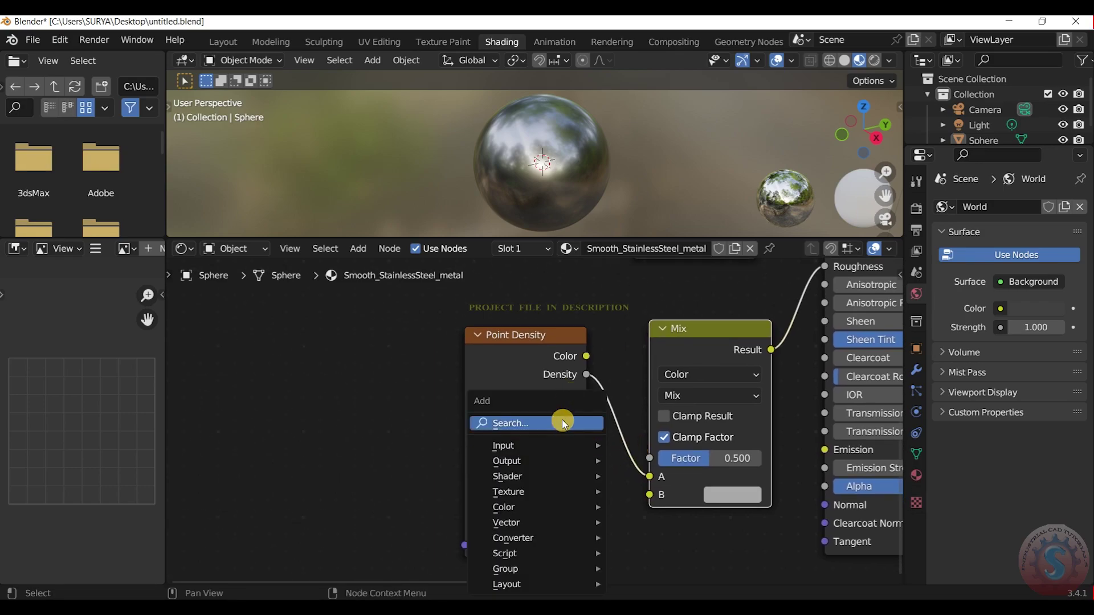
Step: Add Texture Coordinate and Mapping nodes to Point Density via Ctrl+T, linking Object to Mapping Vector
click(562, 422)
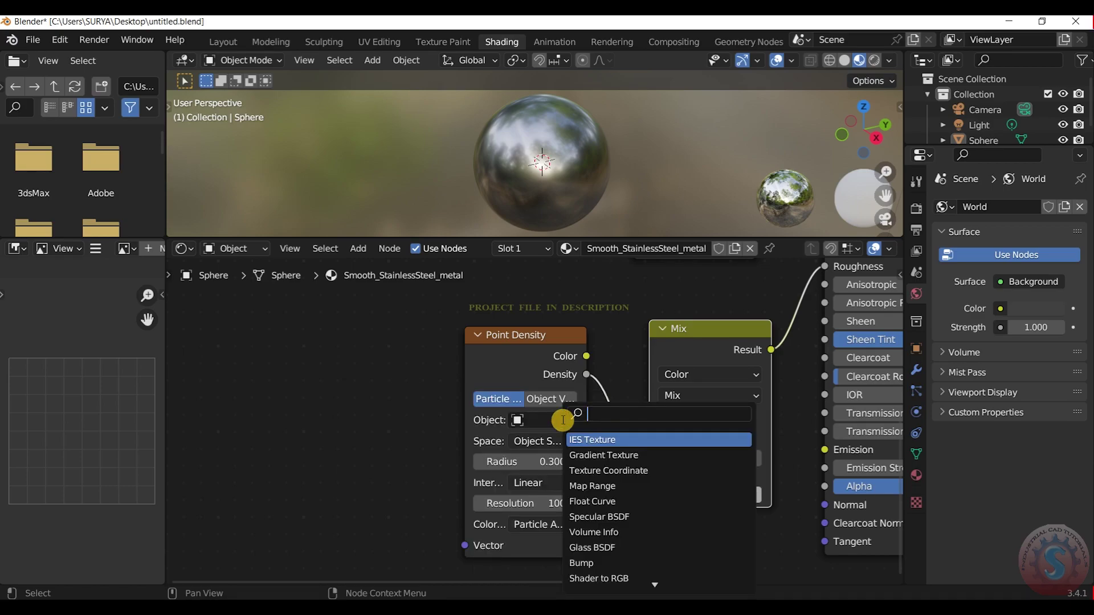
click(559, 337)
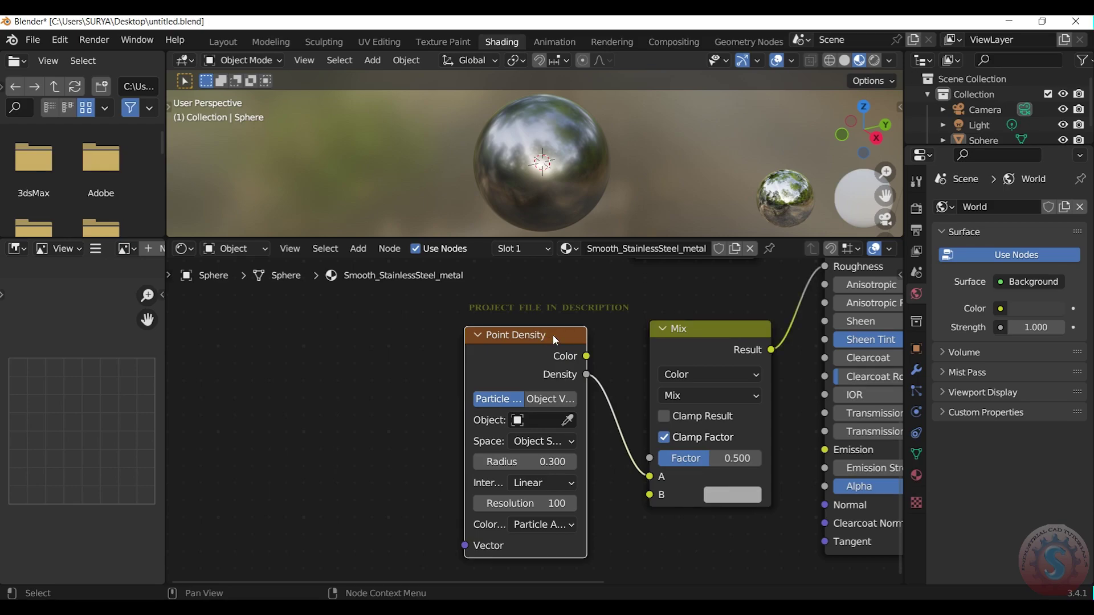
key(ctrl+t)
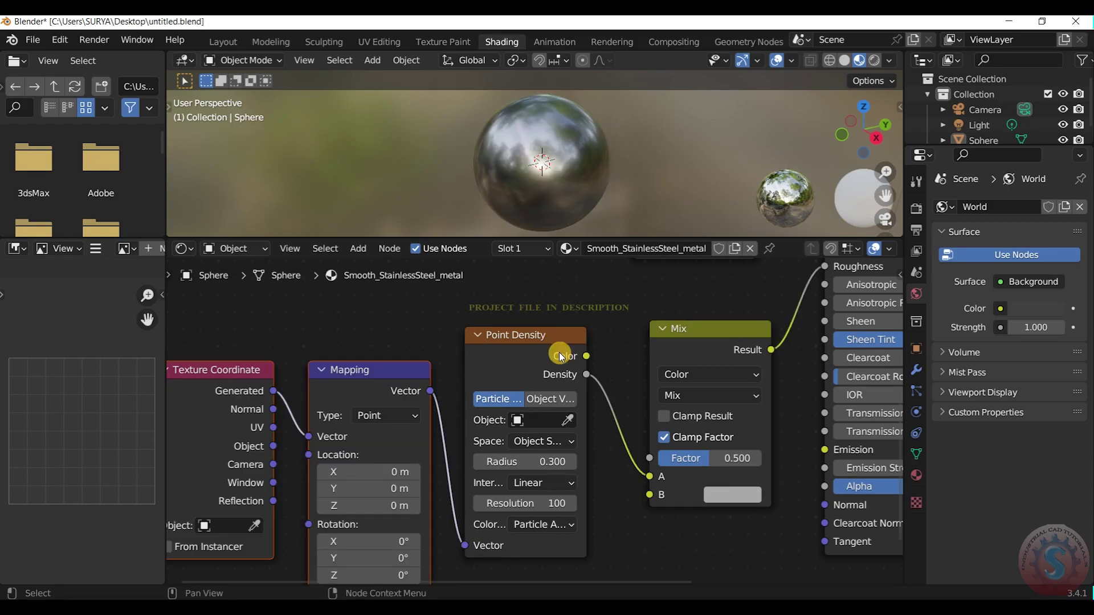
mouse_move(551, 402)
middle_down()
mouse_move(626, 398)
mouse_move(783, 349)
mouse_move(701, 320)
mouse_move(688, 345)
middle_up()
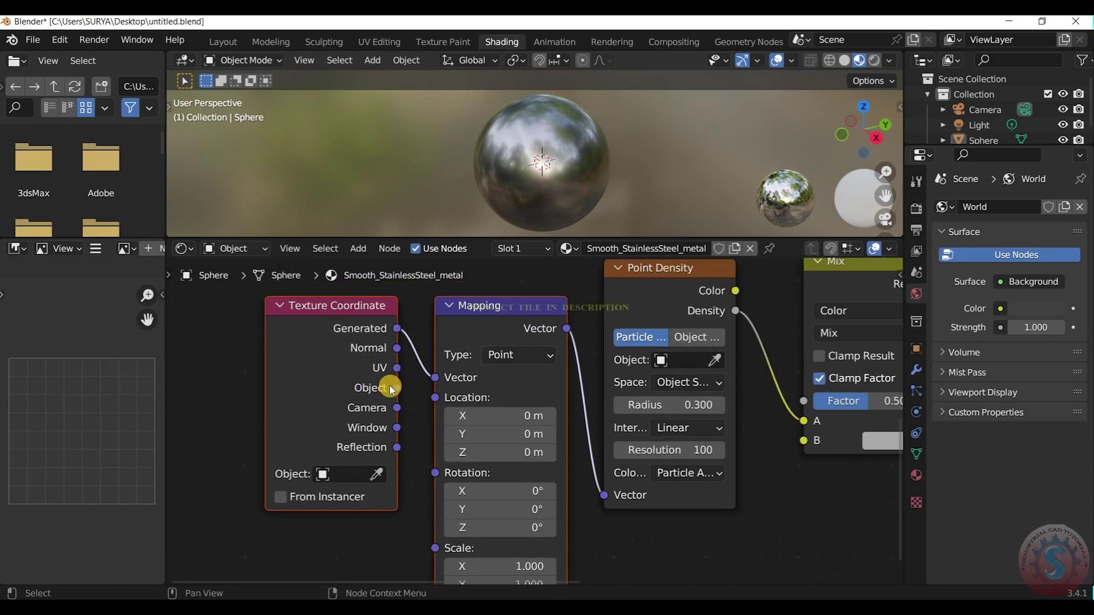
middle_drag(389, 384, 536, 373)
drag(536, 372, 574, 364)
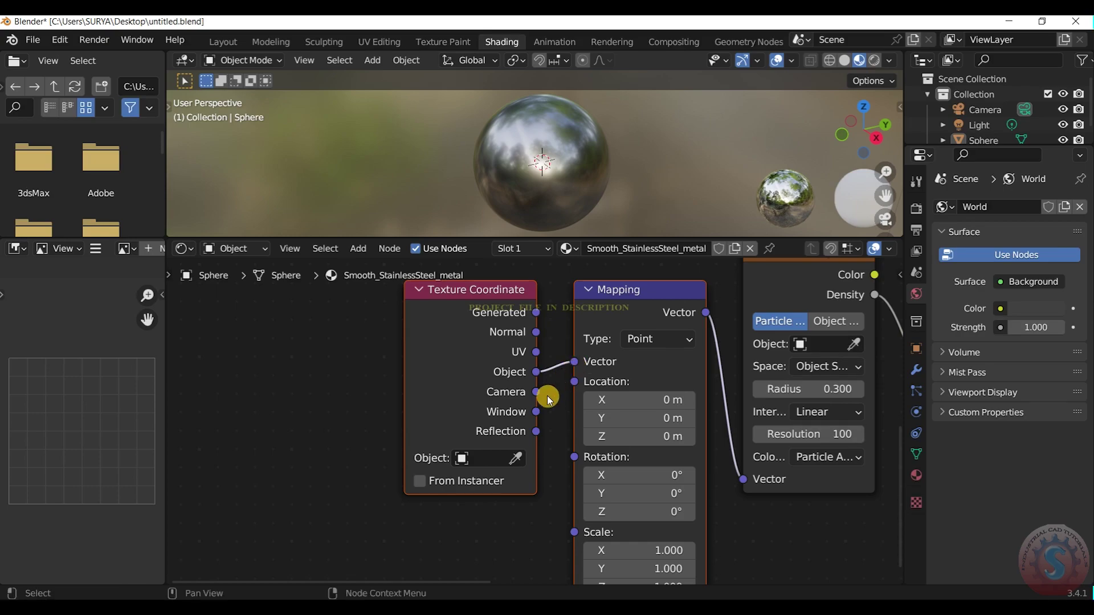
scroll(555, 403, down, 3)
middle_drag(562, 411, 301, 442)
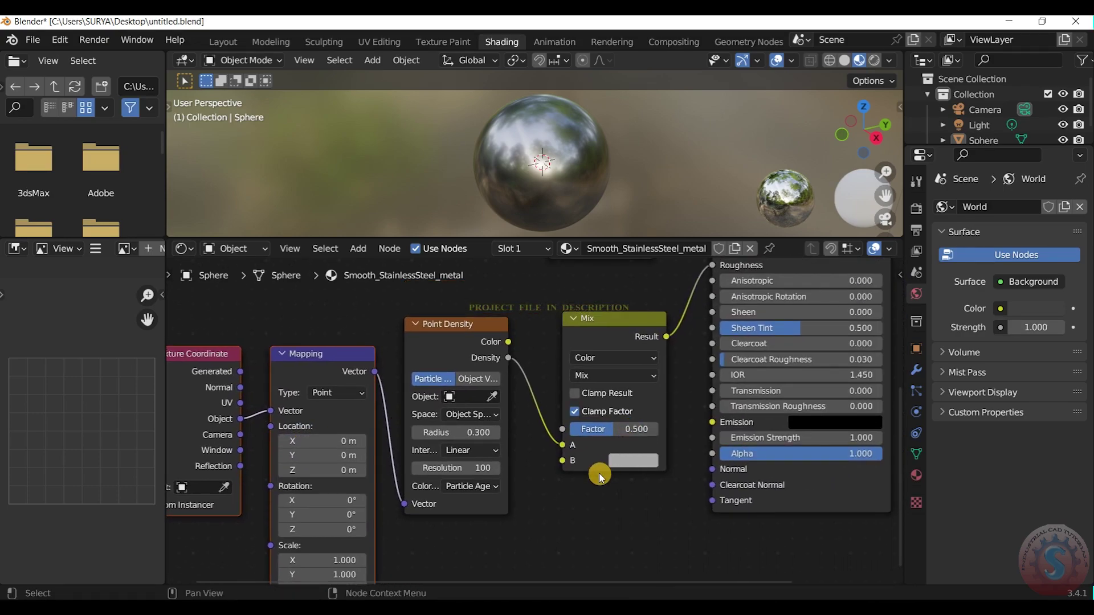
scroll(584, 445, down, 3)
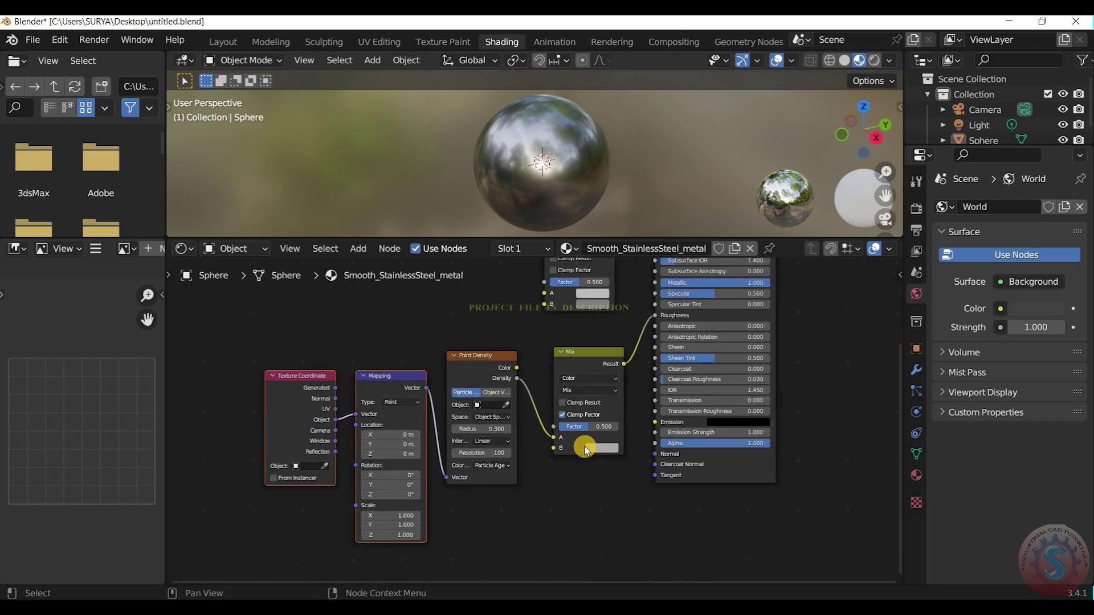
scroll(609, 464, up, 1)
middle_drag(617, 417, 607, 443)
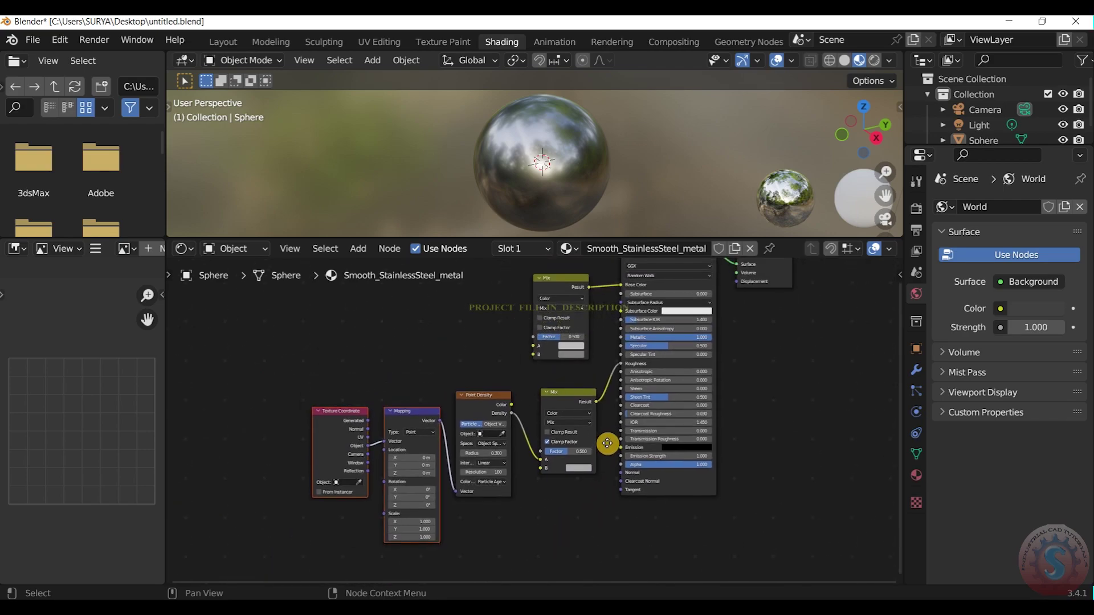
scroll(607, 447, up, 1)
scroll(607, 447, up, 1)
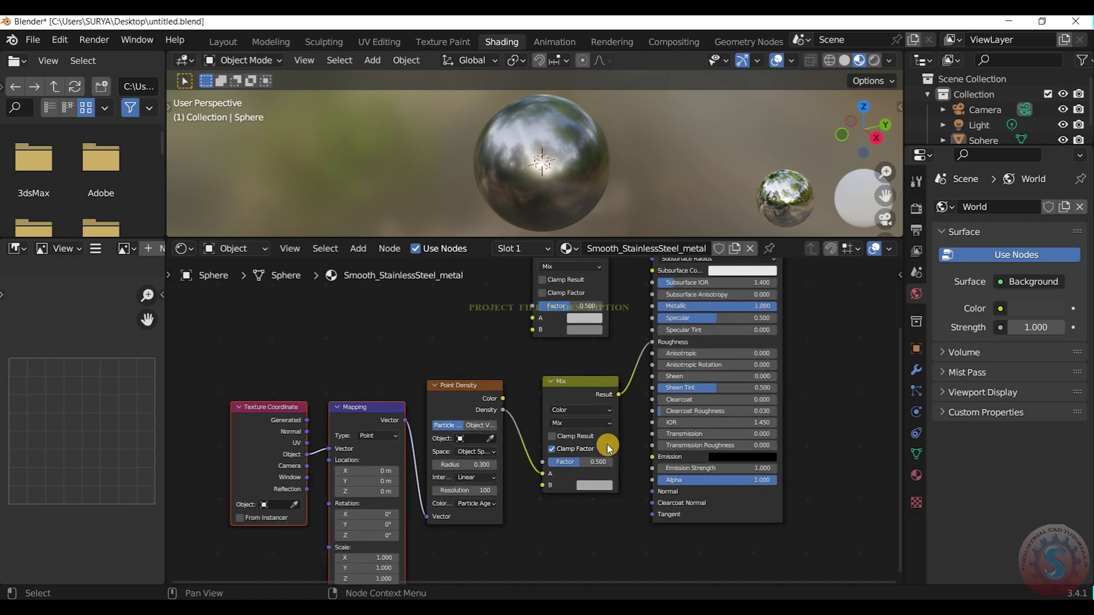
scroll(624, 359, down, 1)
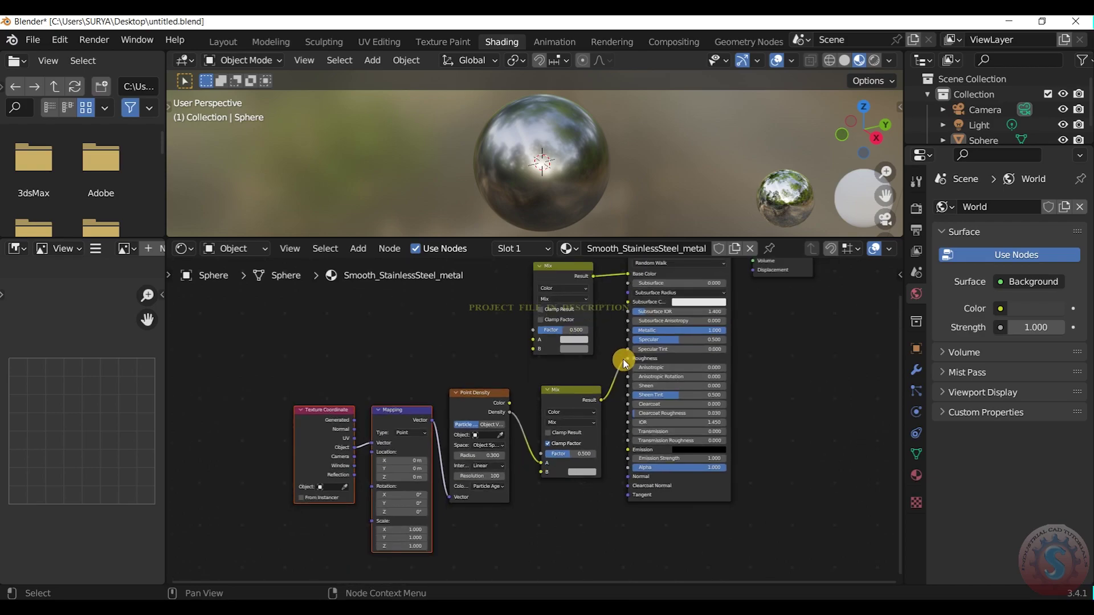
scroll(573, 398, down, 1)
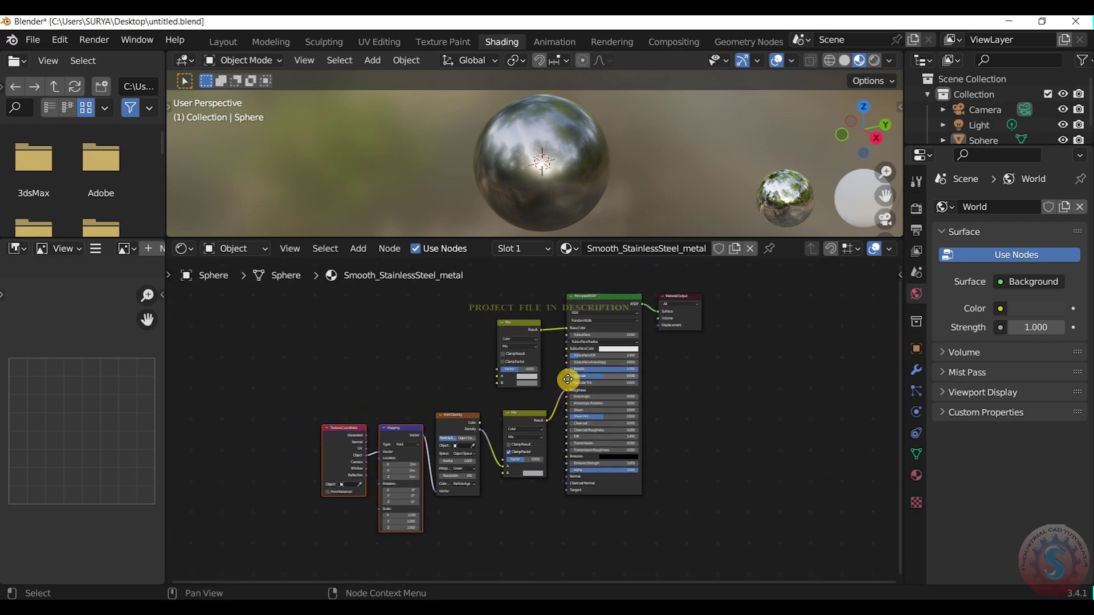
middle_drag(581, 390, 611, 375)
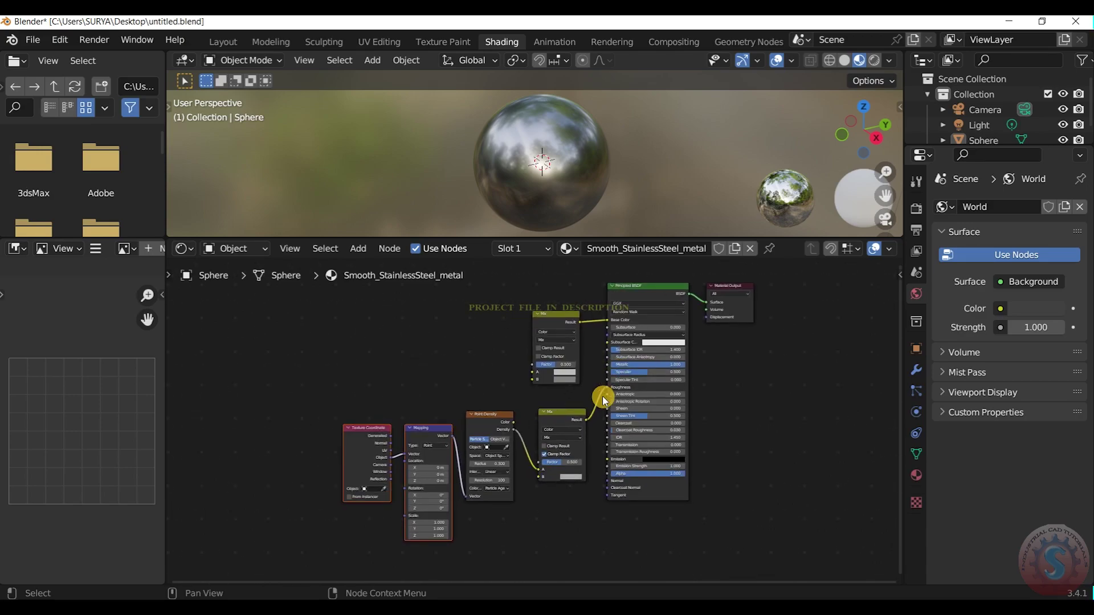
scroll(600, 382, up, 1)
scroll(599, 383, up, 1)
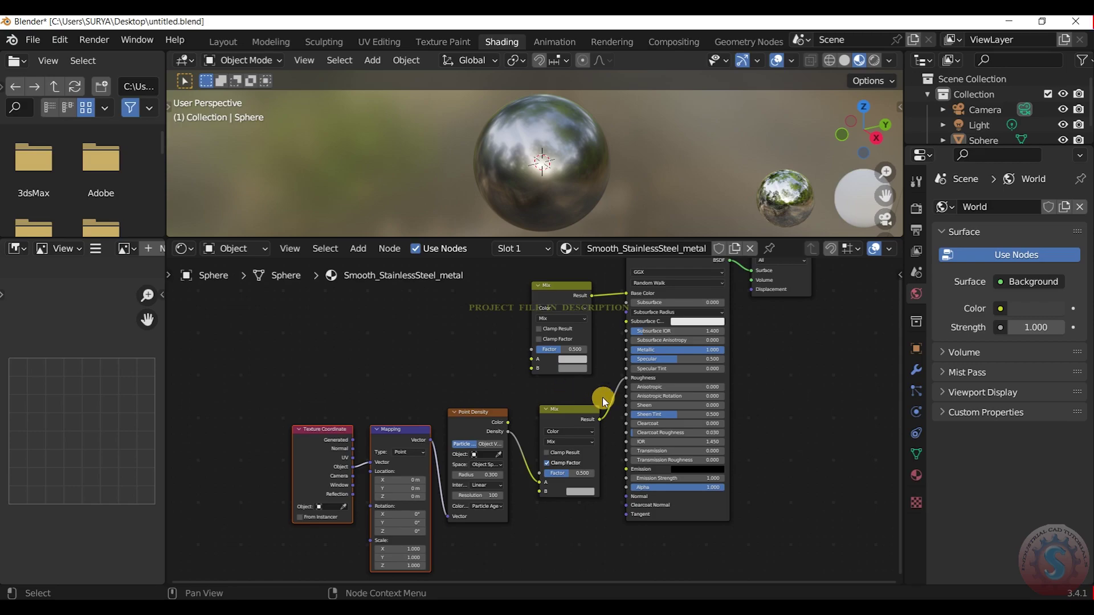
scroll(603, 398, down, 1)
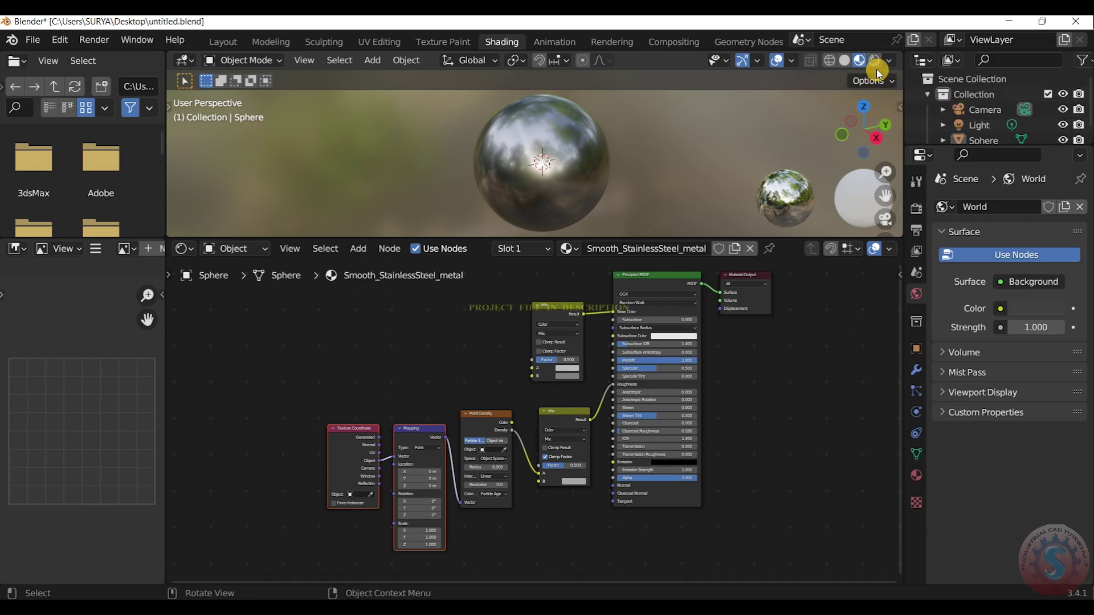
Step: Enable Scene Lights, switch to rendered shading, and disable Scene World for HDRI lighting
click(890, 61)
click(829, 135)
click(877, 60)
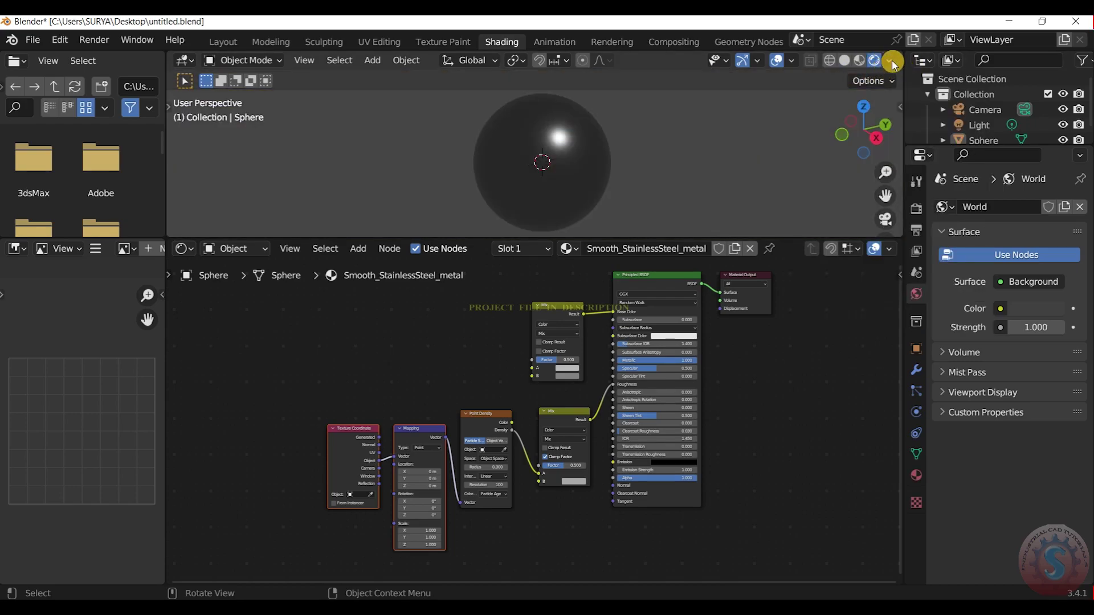
click(891, 63)
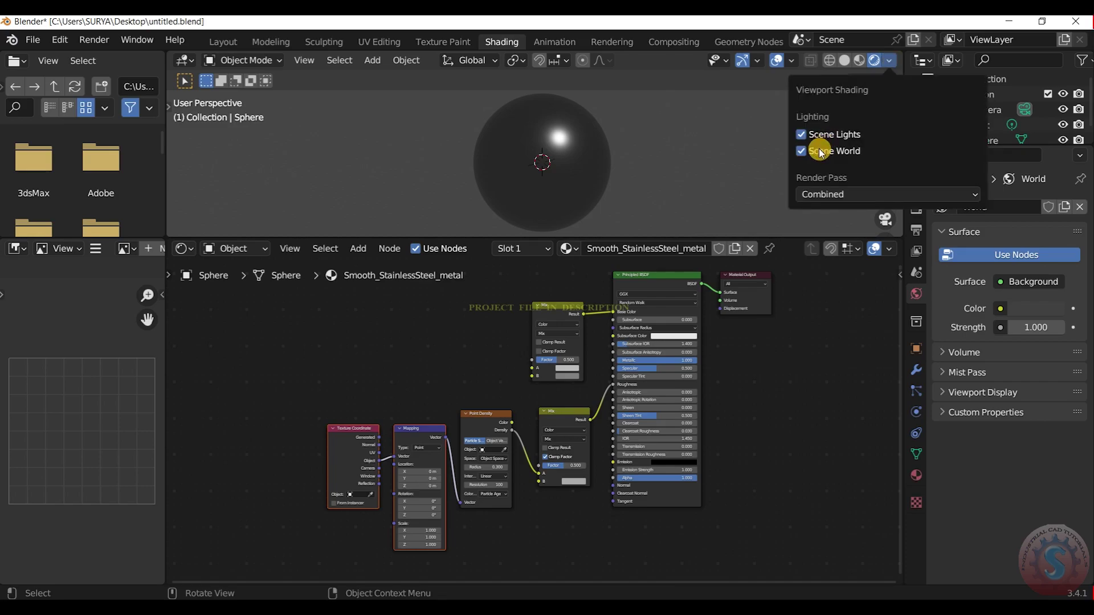
click(801, 151)
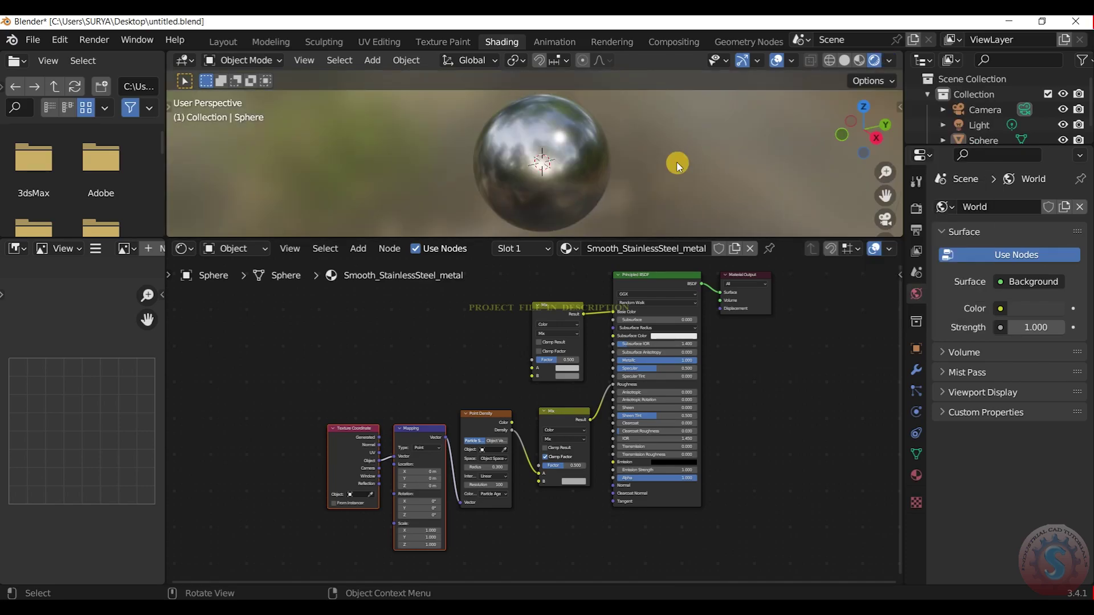
Step: Preview the sphere under city, warm interior, green outdoor and another interior HDRI
click(890, 61)
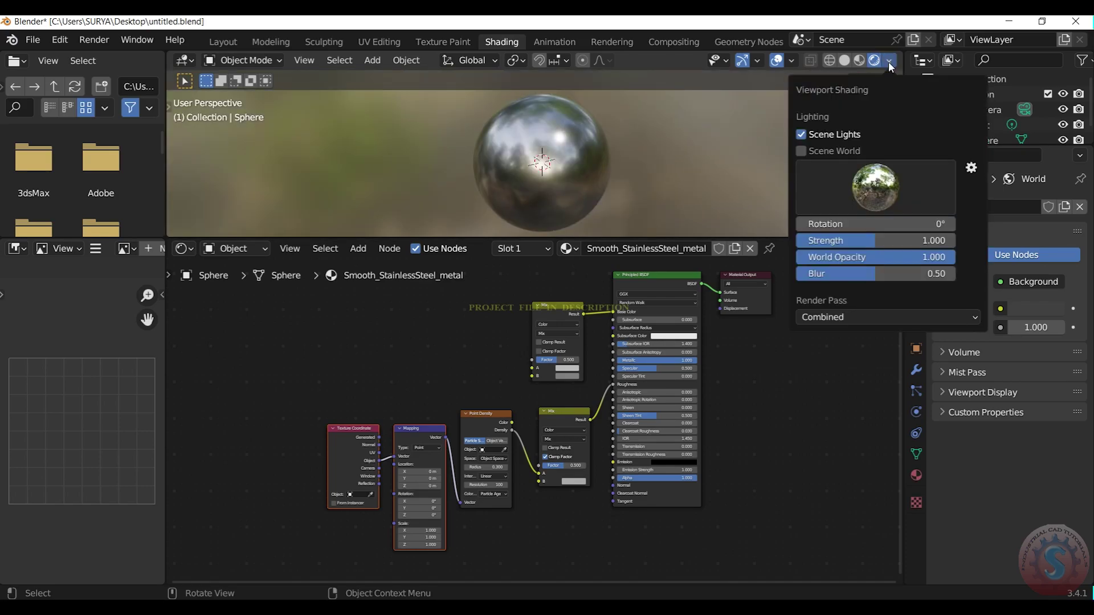
click(864, 185)
click(620, 244)
click(866, 199)
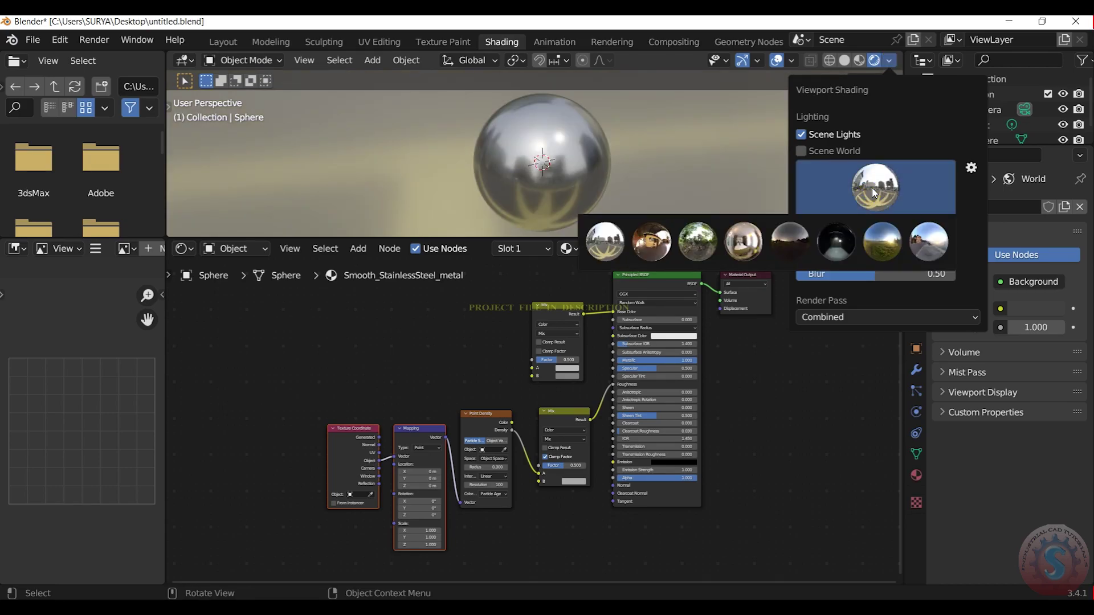
click(653, 243)
click(876, 191)
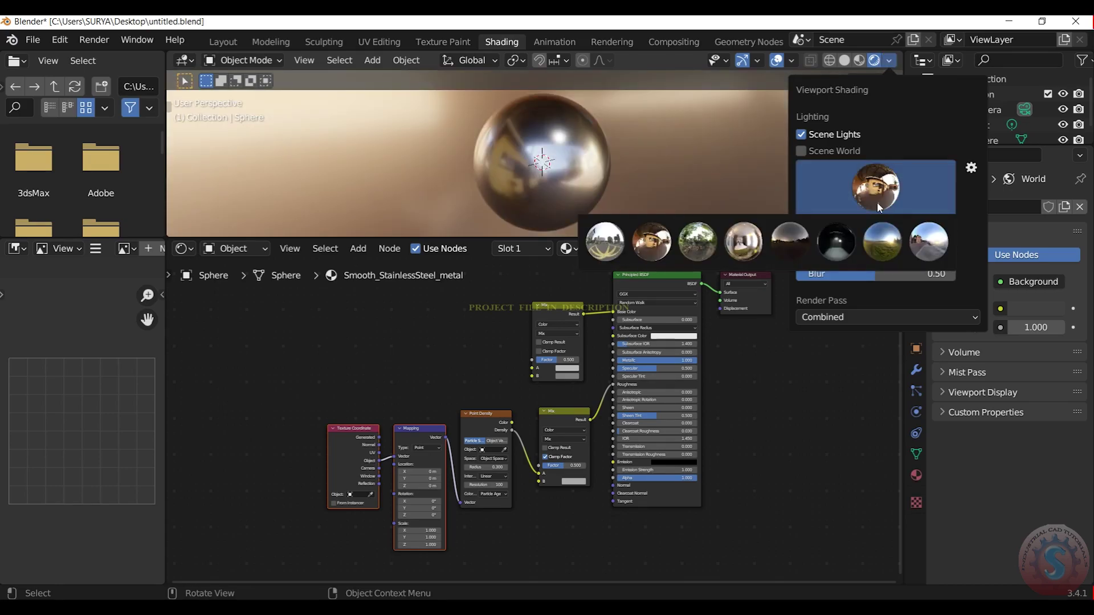
click(711, 248)
click(872, 204)
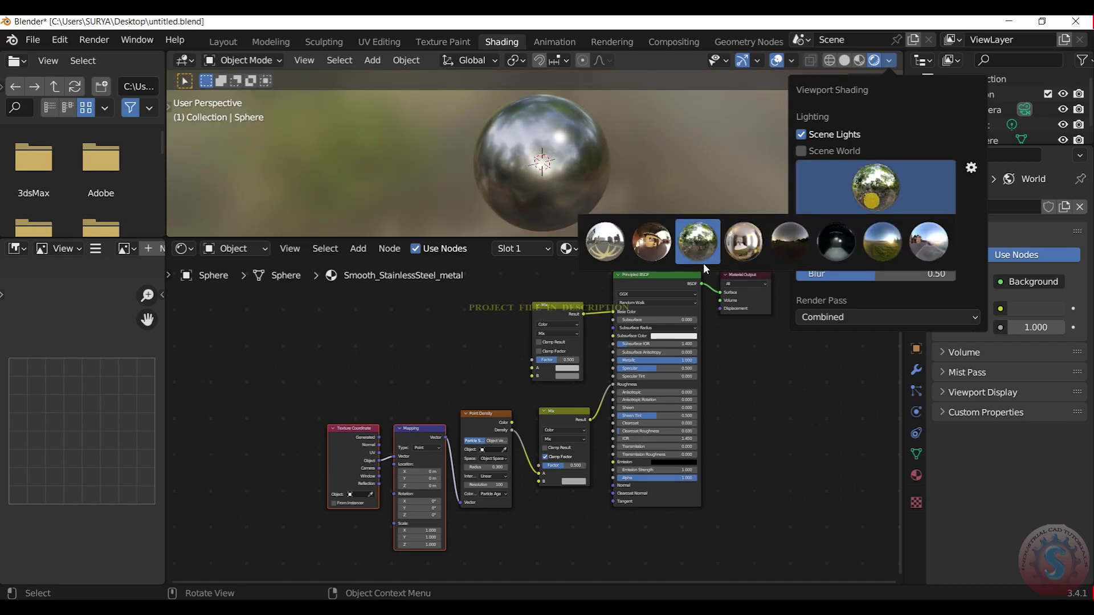
click(755, 244)
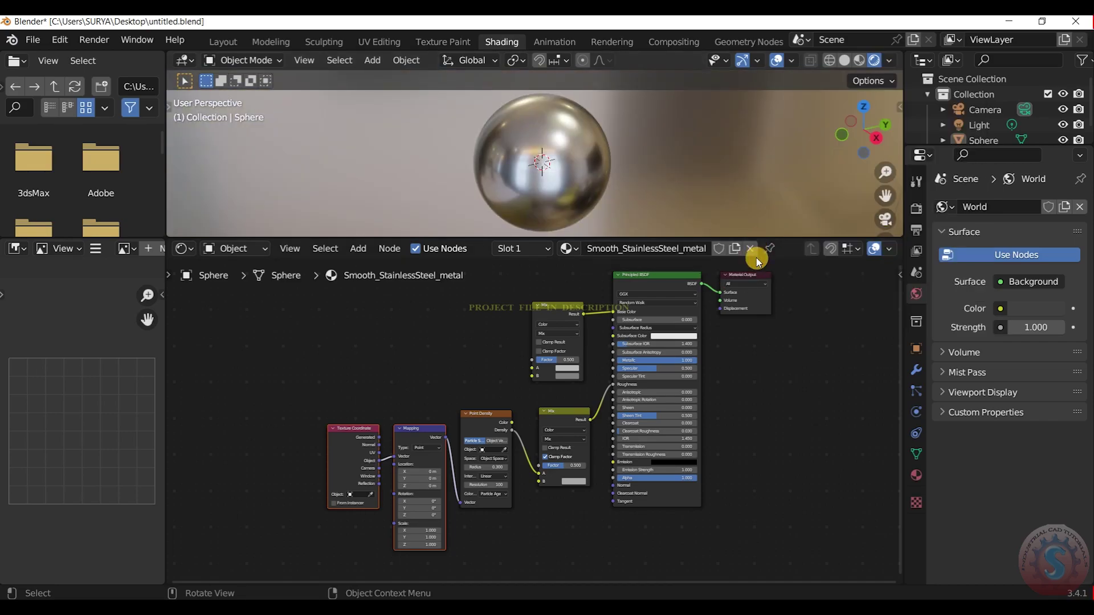
Step: Try the dark HDRI and then the grey studio HDRI on the sphere
click(890, 64)
click(873, 184)
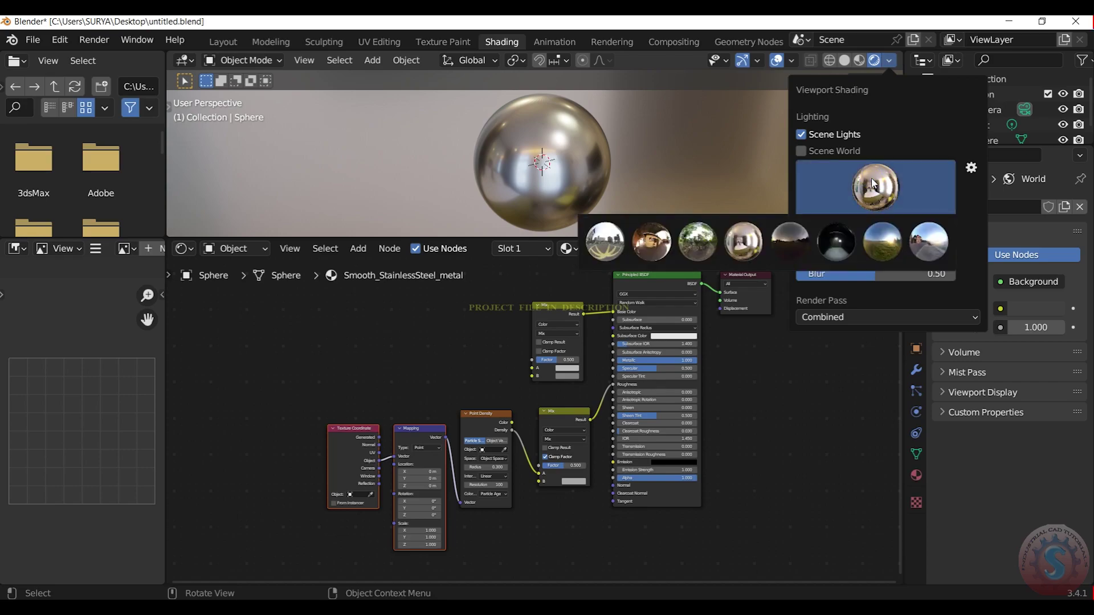
click(887, 185)
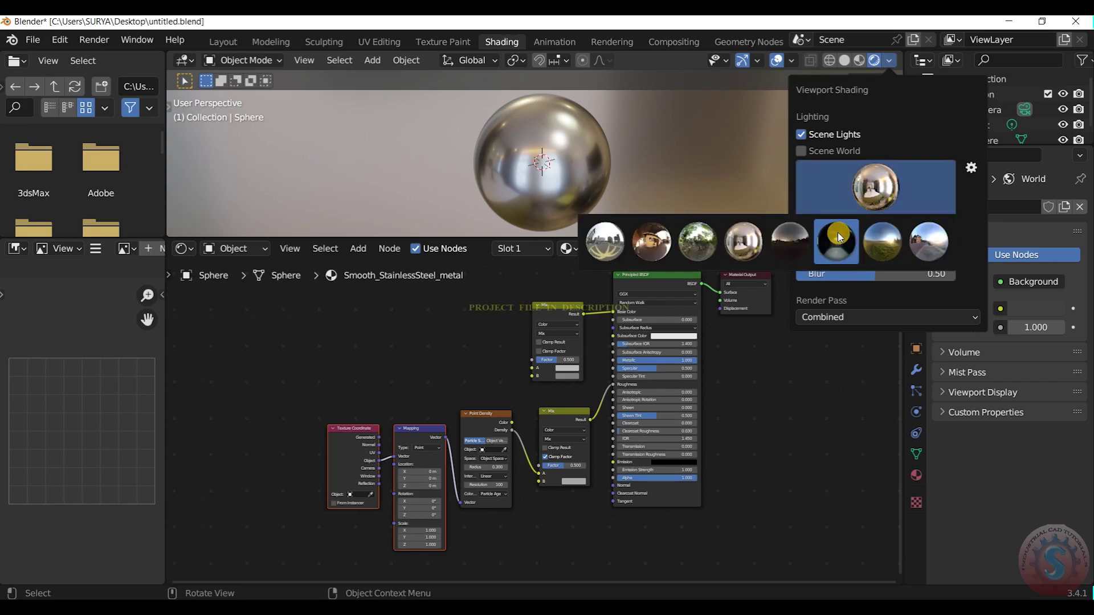
click(801, 241)
click(892, 60)
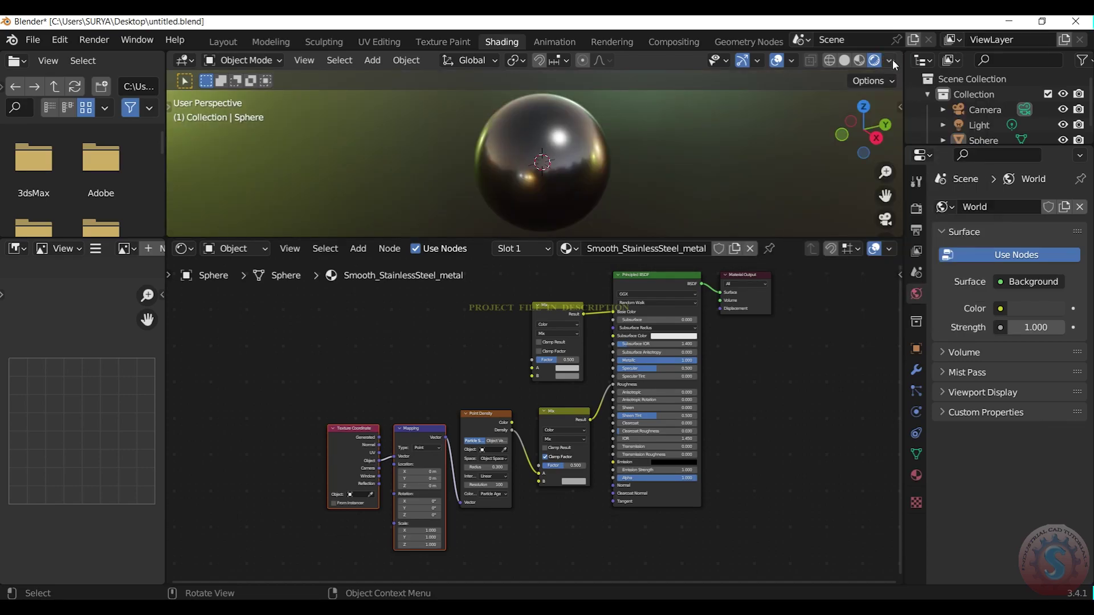
click(877, 188)
click(829, 251)
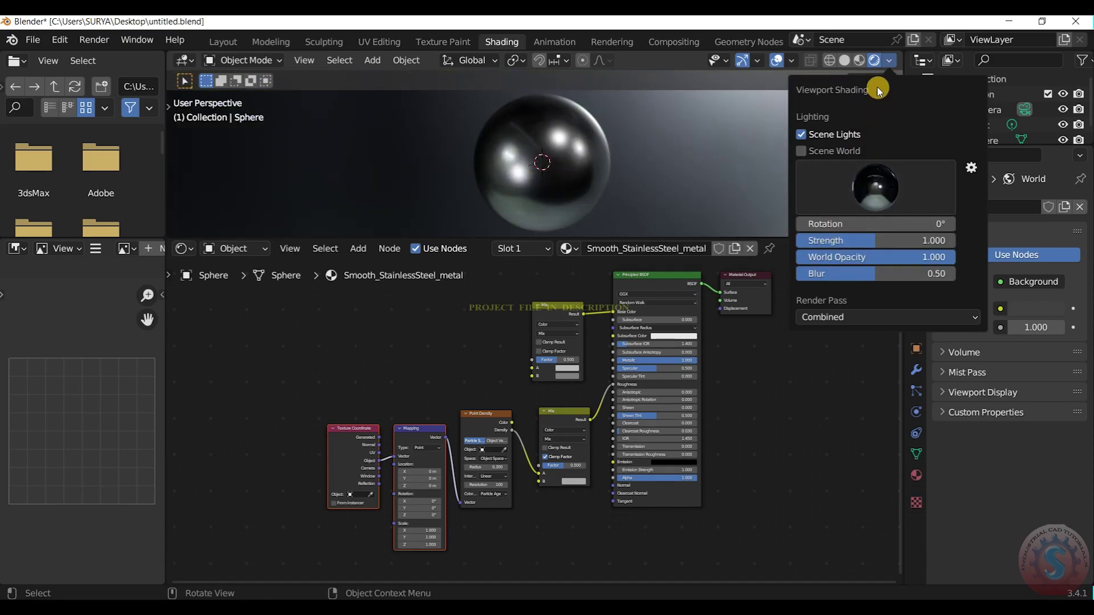
click(887, 62)
Step: Try the bright field and street HDRIs, keeping HDRI strength at 1.000
click(894, 60)
click(886, 185)
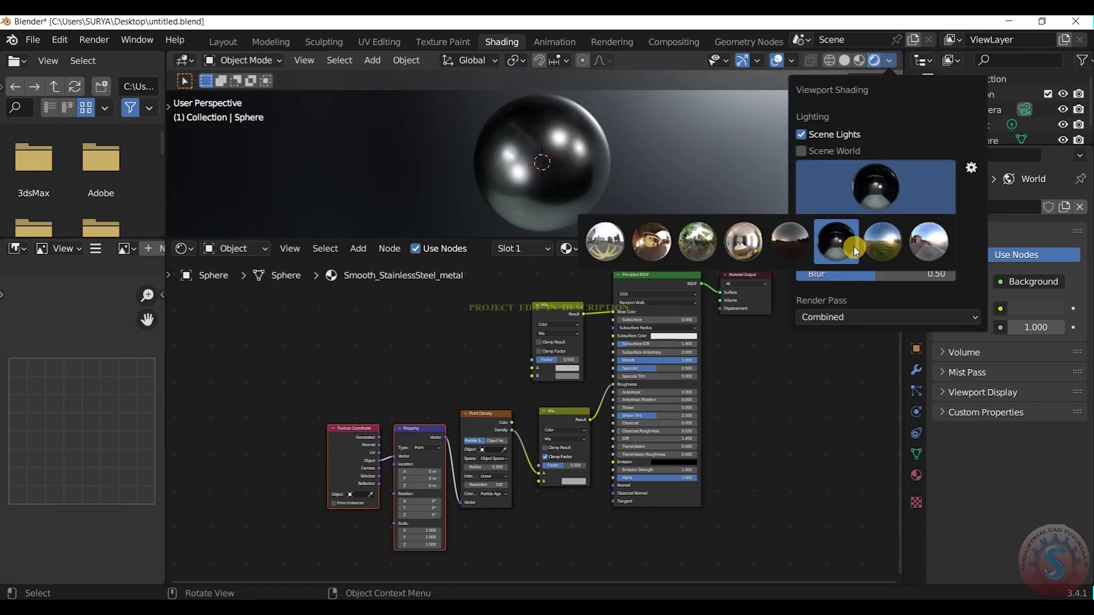
click(873, 244)
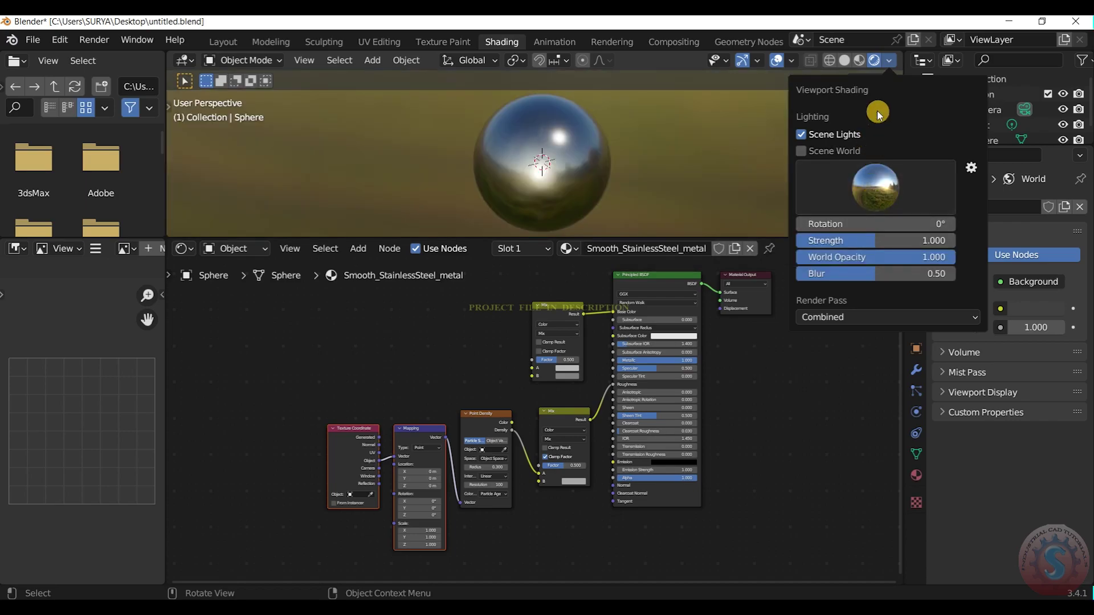
click(893, 58)
click(890, 59)
click(878, 171)
click(929, 242)
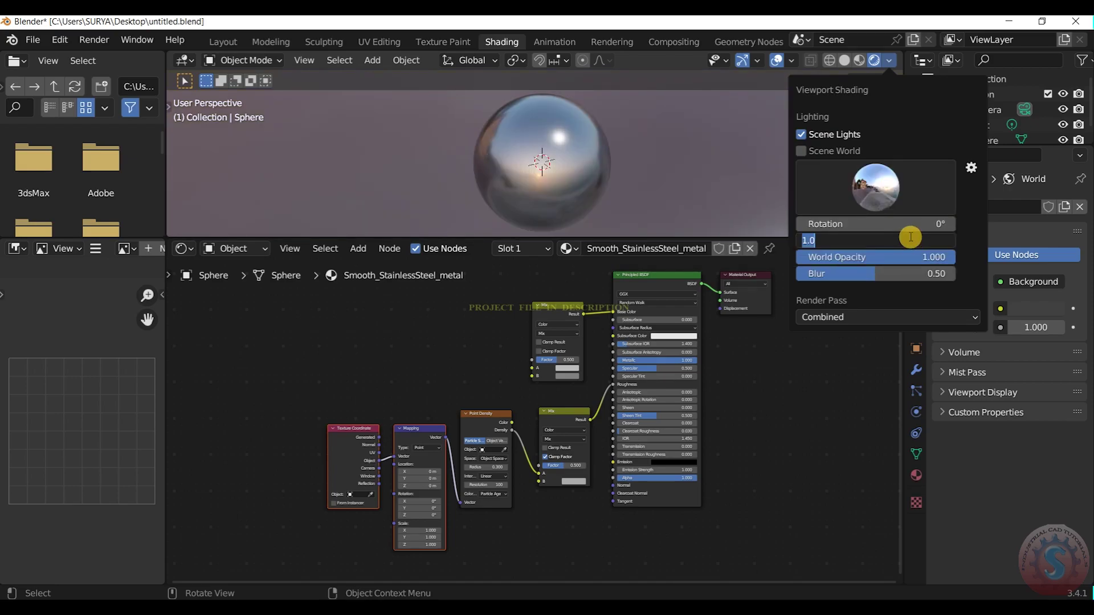
click(906, 240)
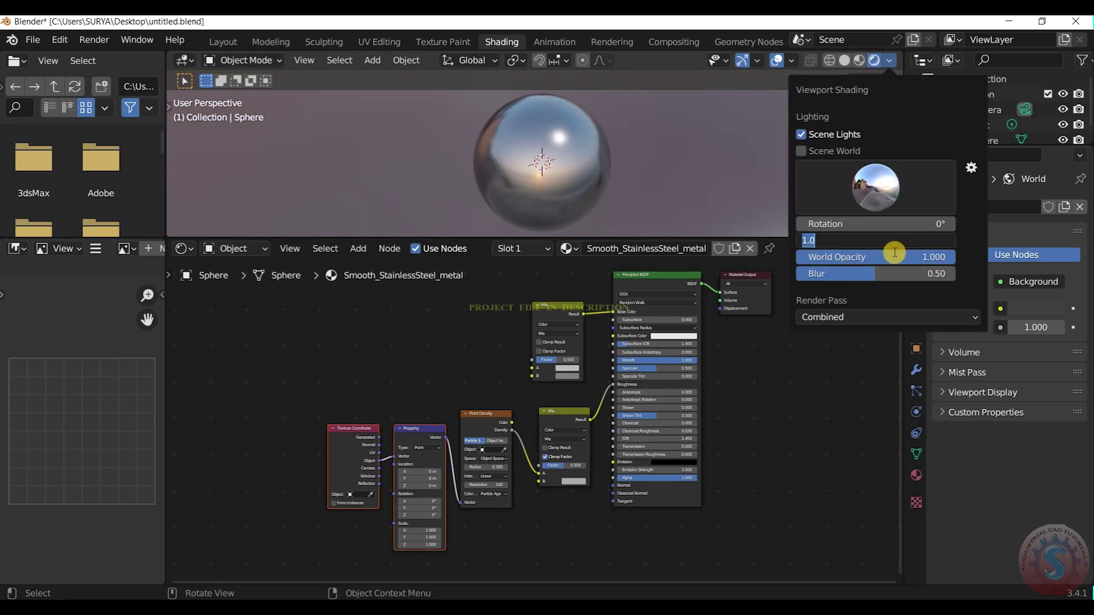
key(Return)
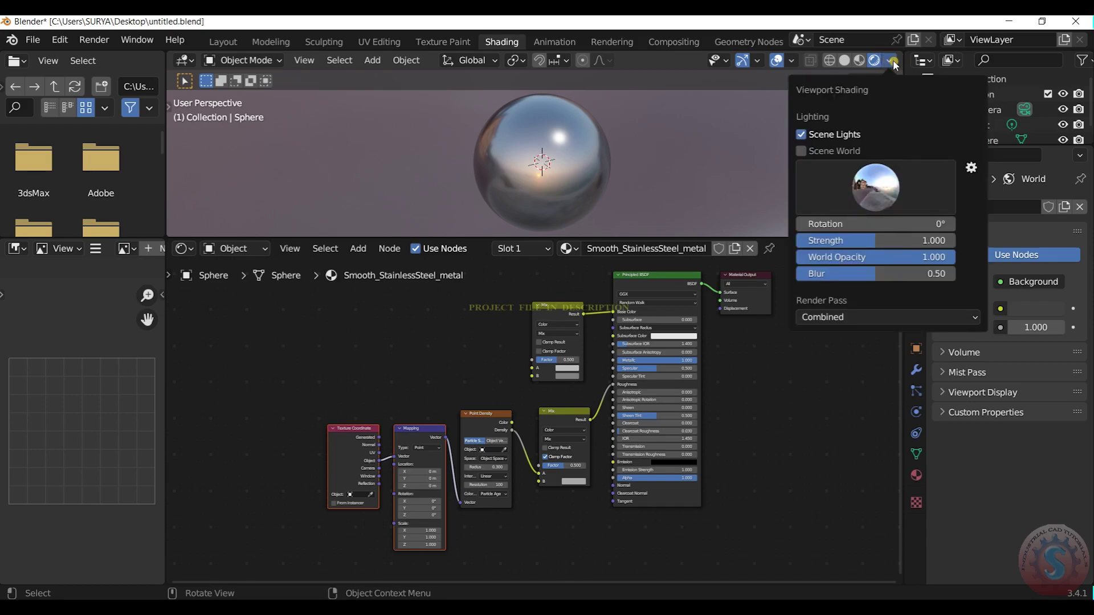
click(893, 60)
Step: Settle on the forest HDRI as the viewport lighting environment
click(891, 60)
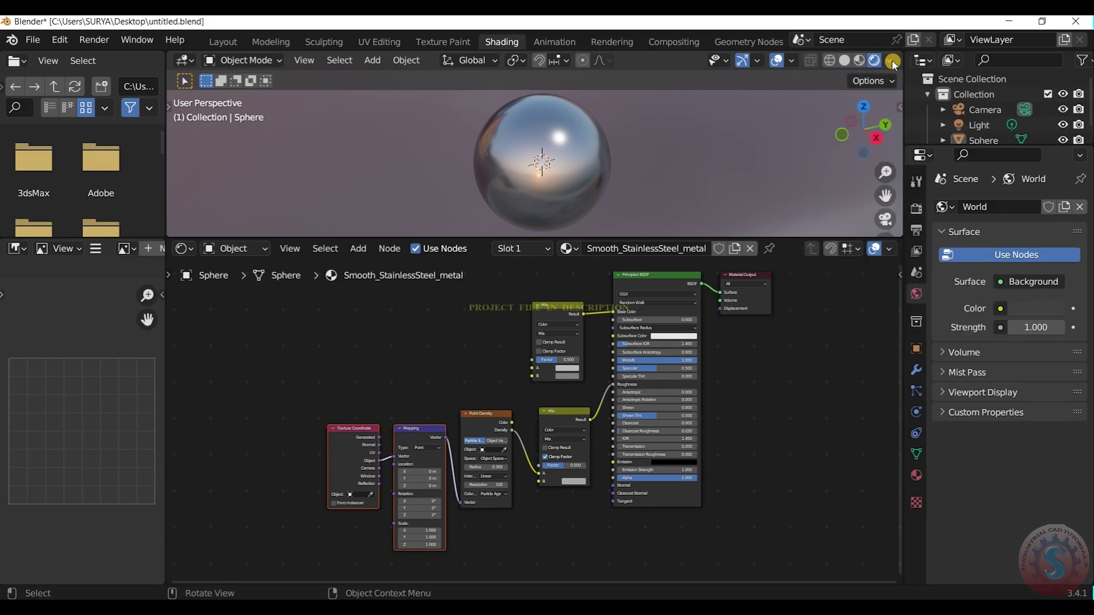
click(886, 60)
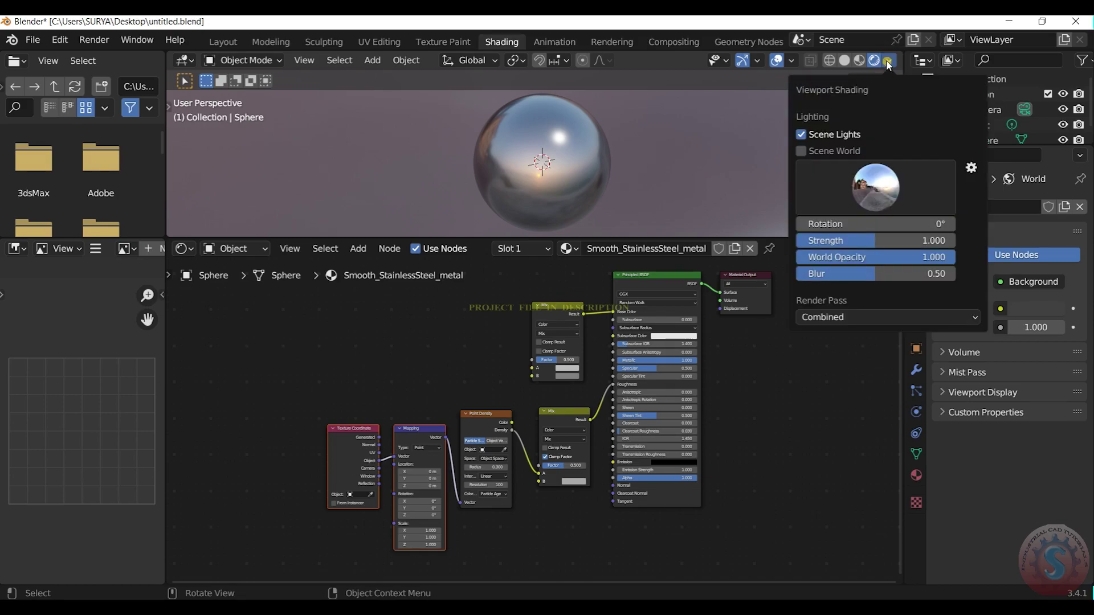
click(863, 197)
click(724, 262)
click(721, 313)
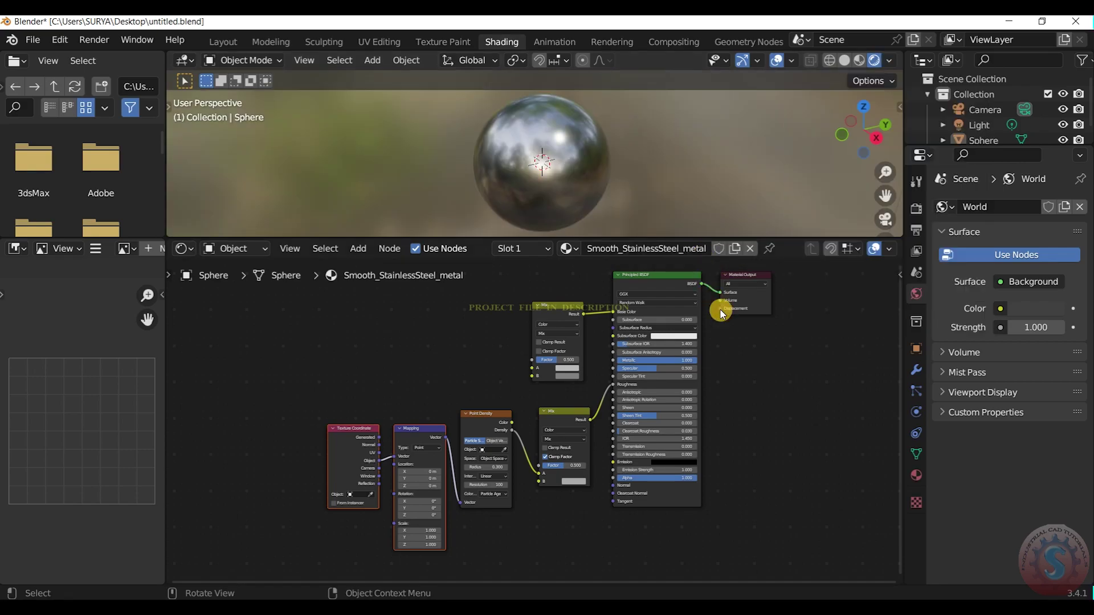
Step: Turn on Eevee Ambient Occlusion and Bloom, keeping bloom intensity at 0.050
click(915, 210)
click(975, 238)
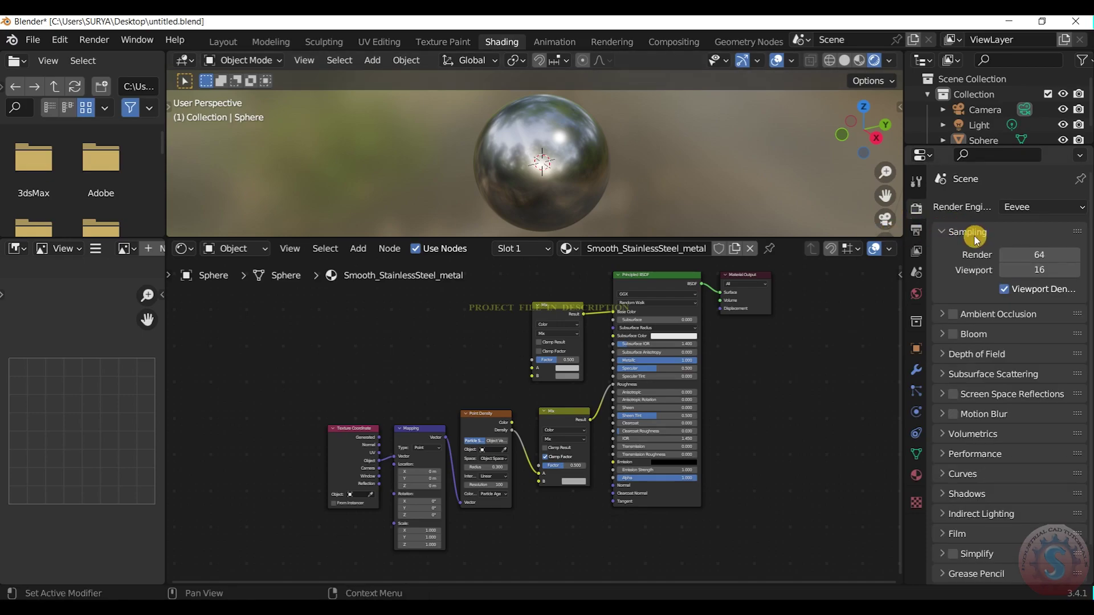
click(953, 314)
click(954, 334)
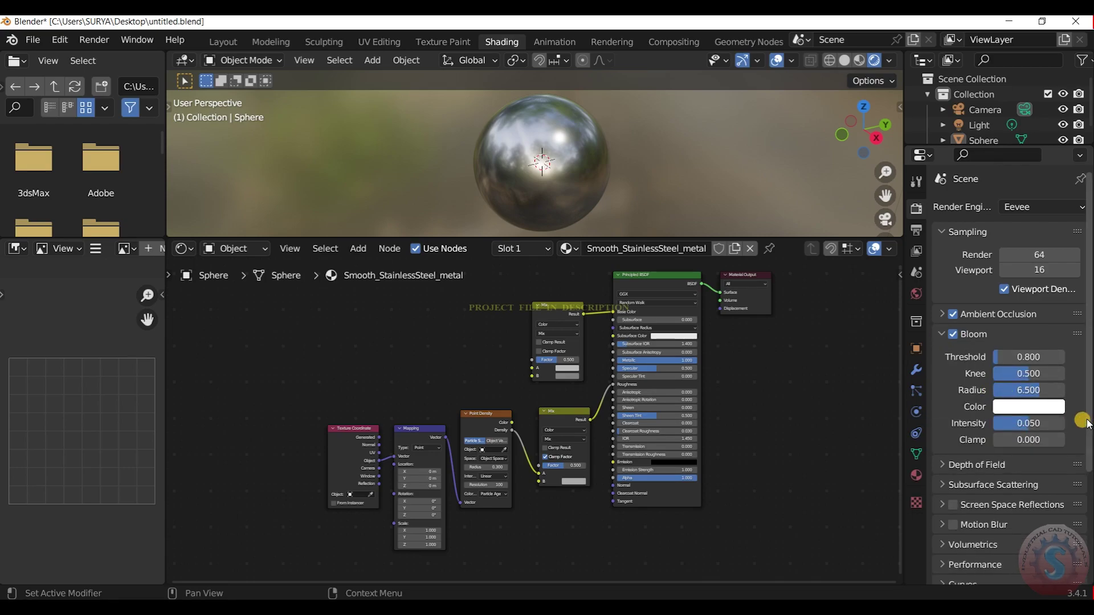
click(1035, 428)
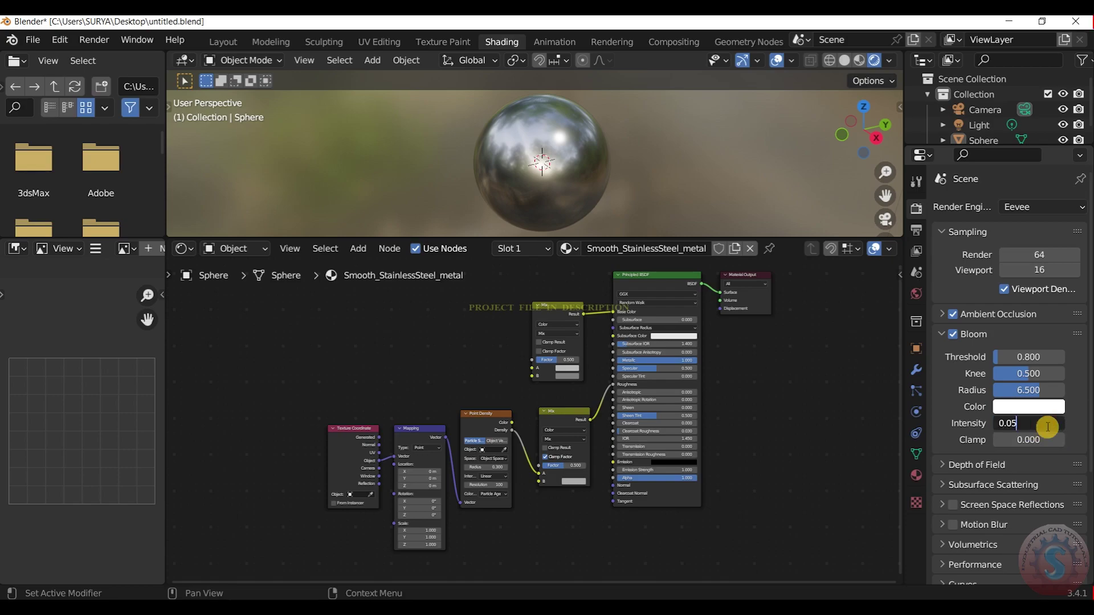
key(Return)
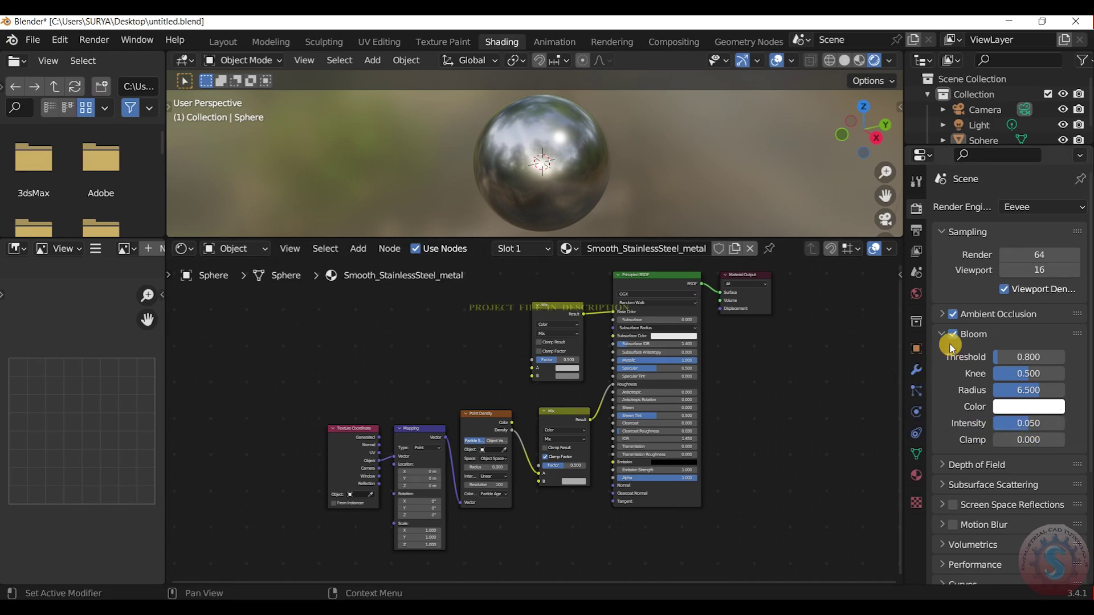
Step: Collapse Bloom and browse the Depth of Field and Performance panels
scroll(949, 342, down, 3)
click(942, 268)
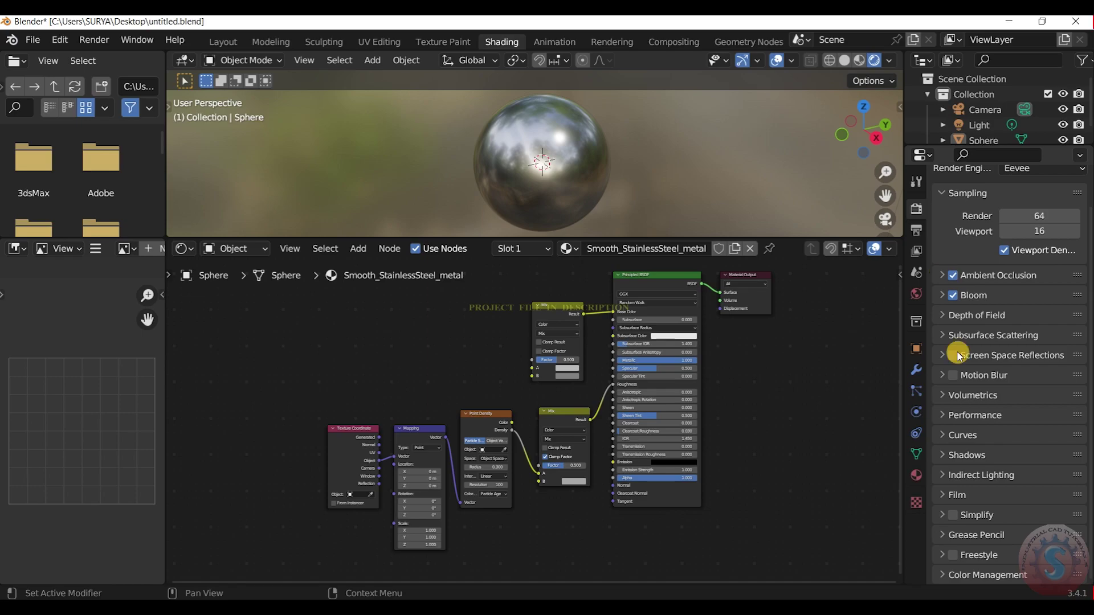
click(950, 317)
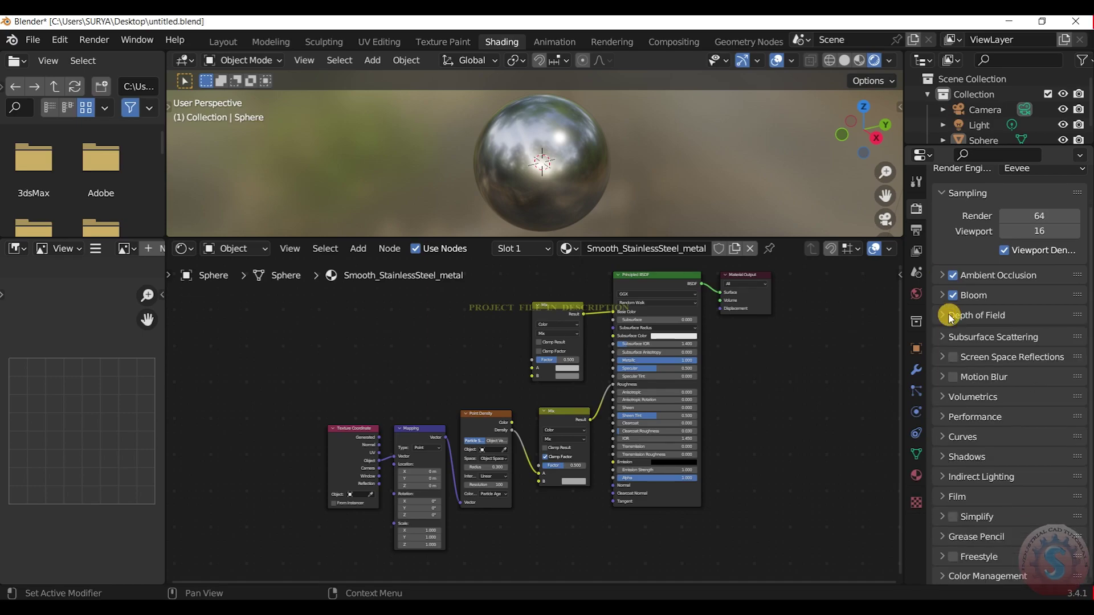
click(944, 415)
click(943, 389)
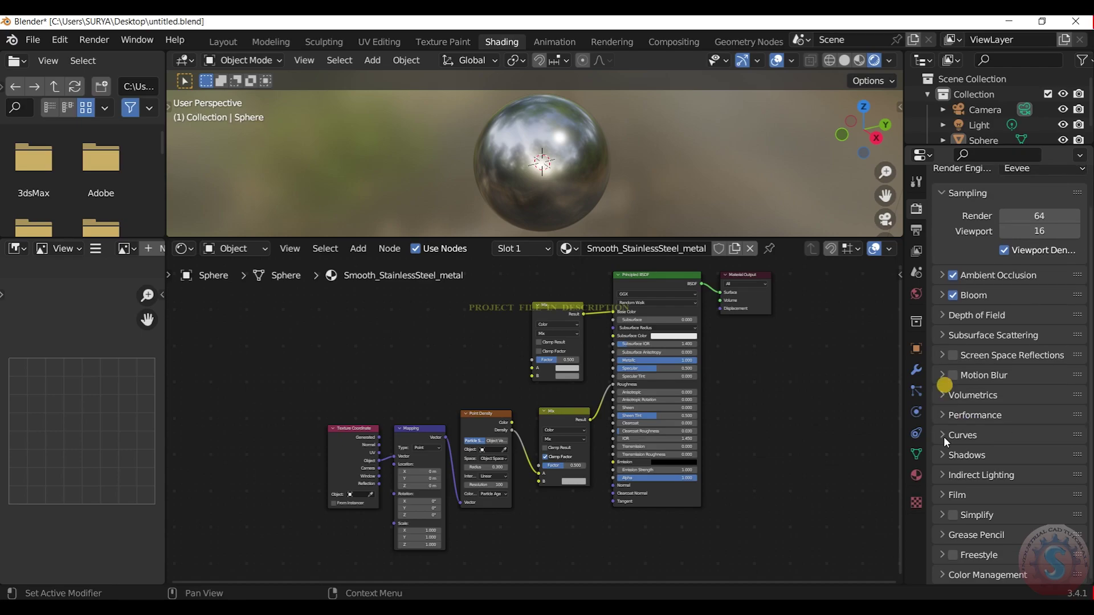
Step: Bake the scene's indirect lighting, then browse the Shadows panel
click(956, 475)
click(998, 497)
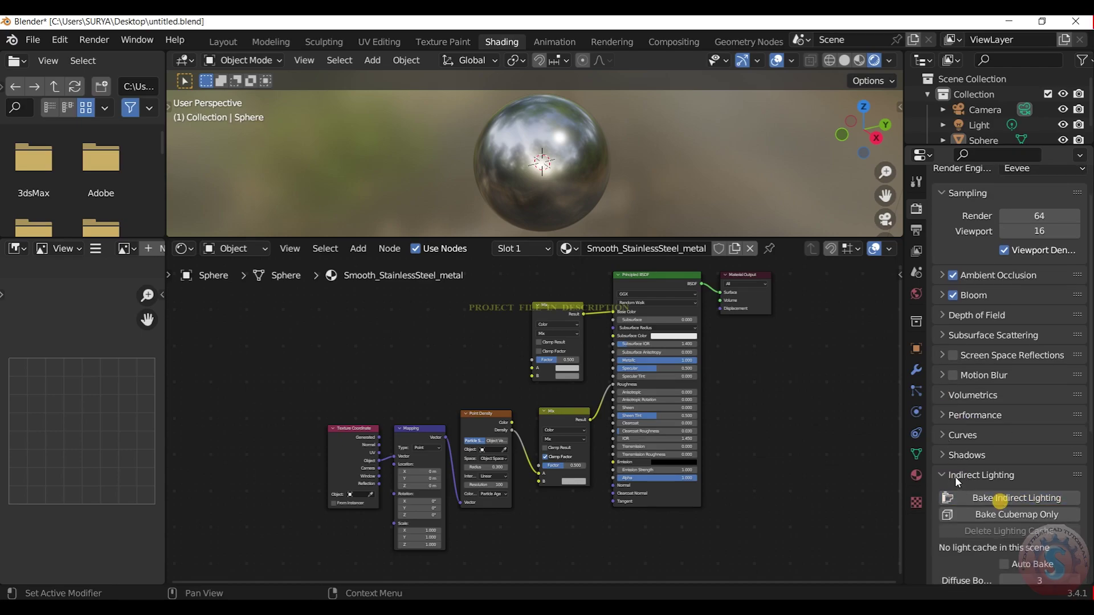
scroll(986, 448, down, 5)
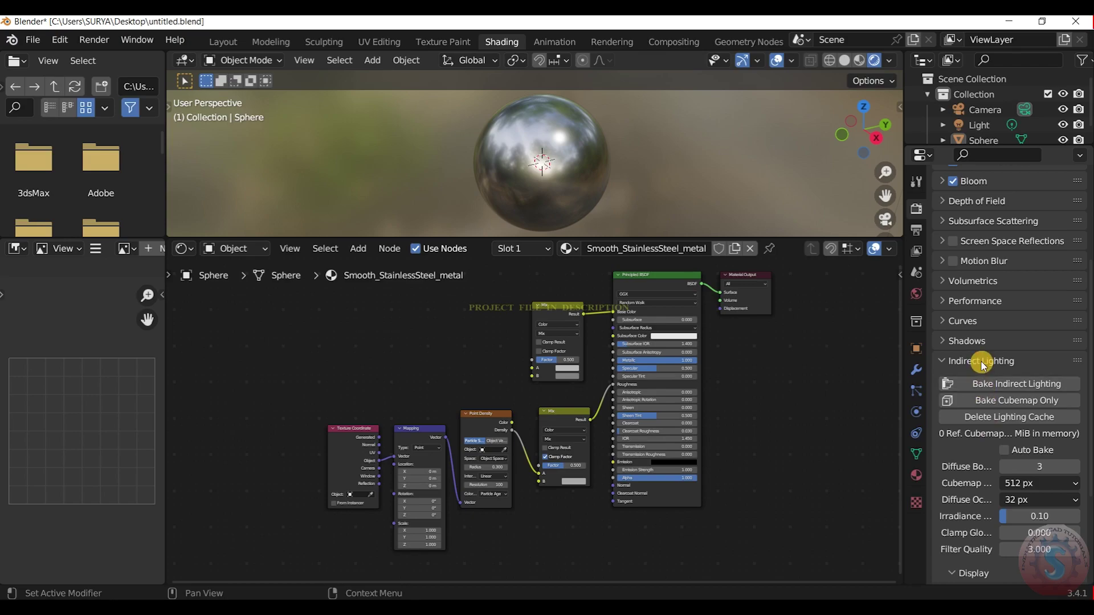
click(996, 385)
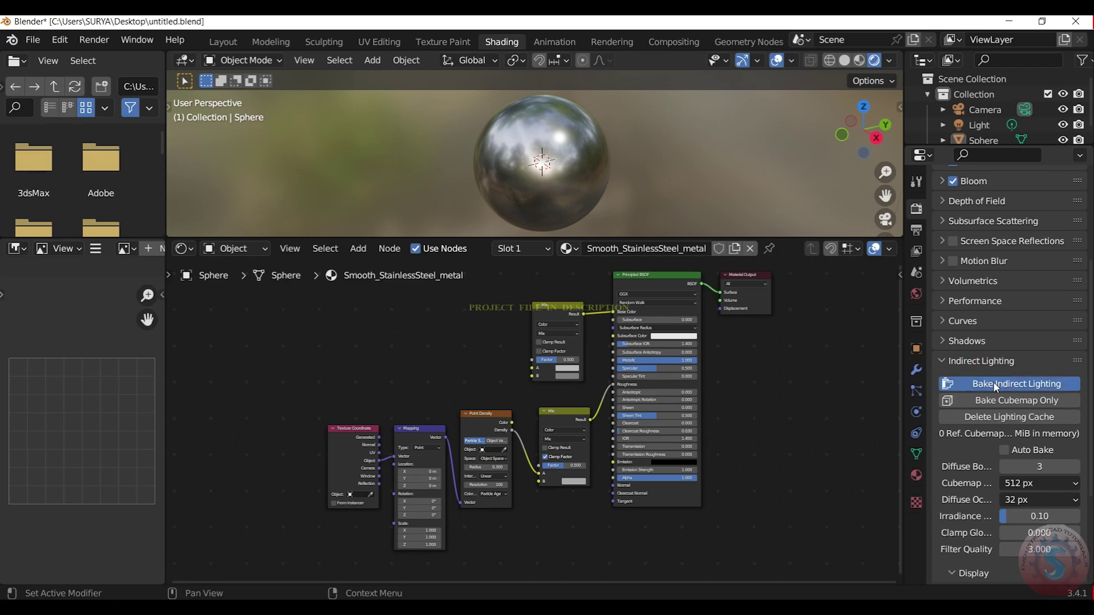
click(972, 363)
click(979, 465)
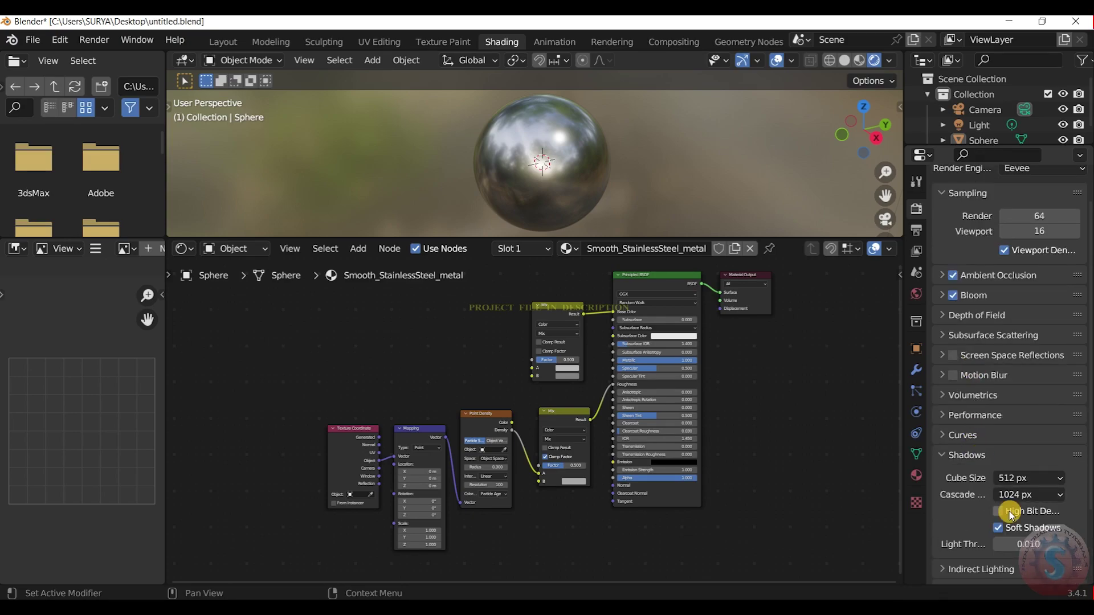
click(970, 456)
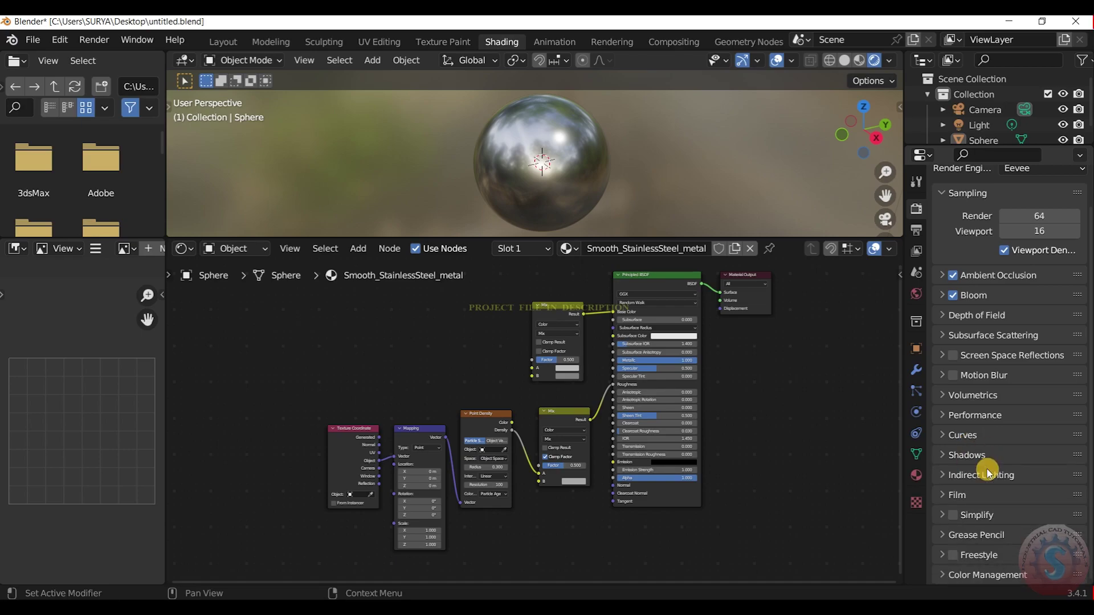
Step: Expand Color Management and set the Look to High Contrast
click(969, 576)
scroll(968, 590, down, 2)
scroll(1003, 484, down, 3)
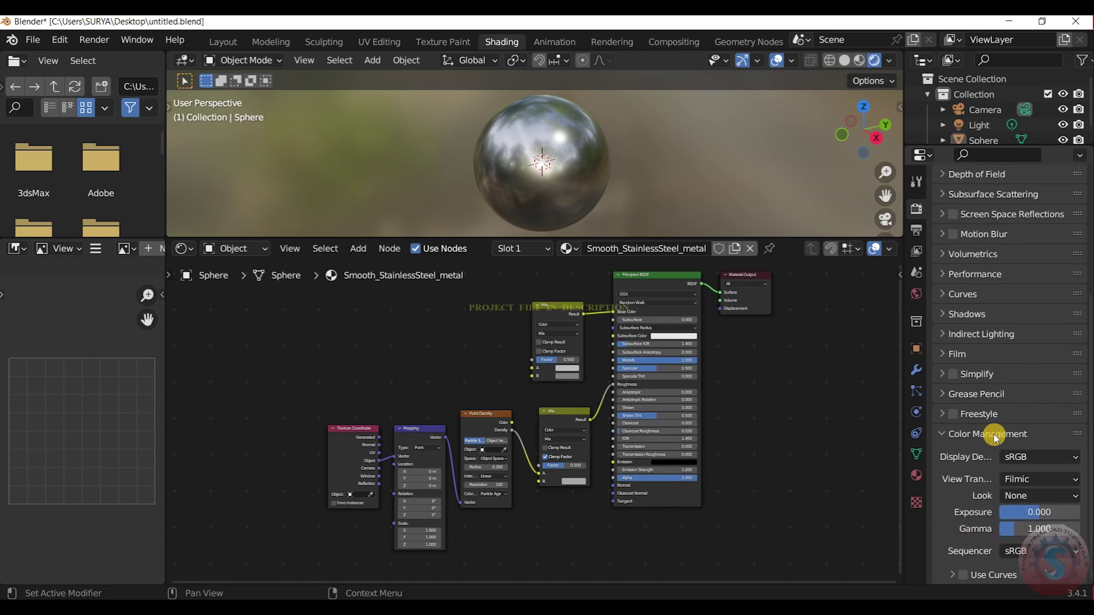
click(1026, 495)
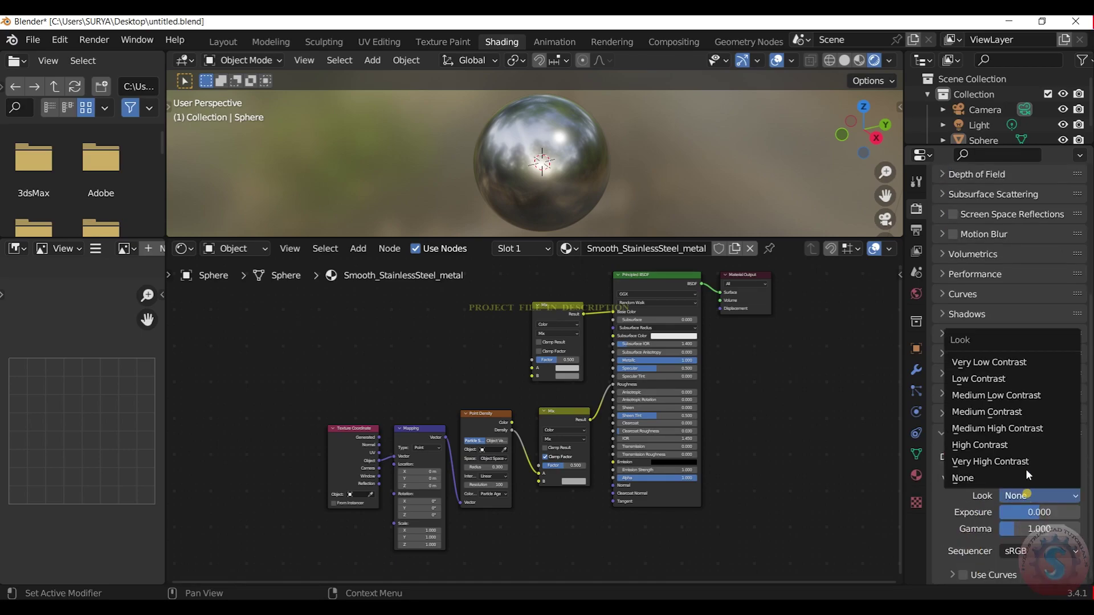
click(1016, 440)
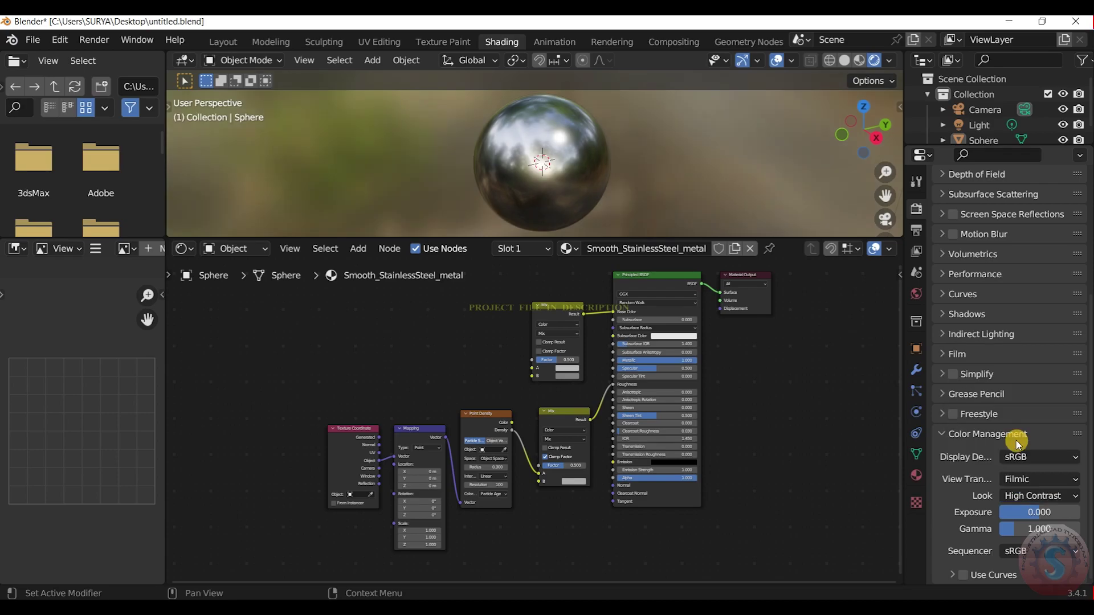
Step: Compare Medium High and Very High Contrast looks, then return to High Contrast
click(1031, 499)
click(1014, 493)
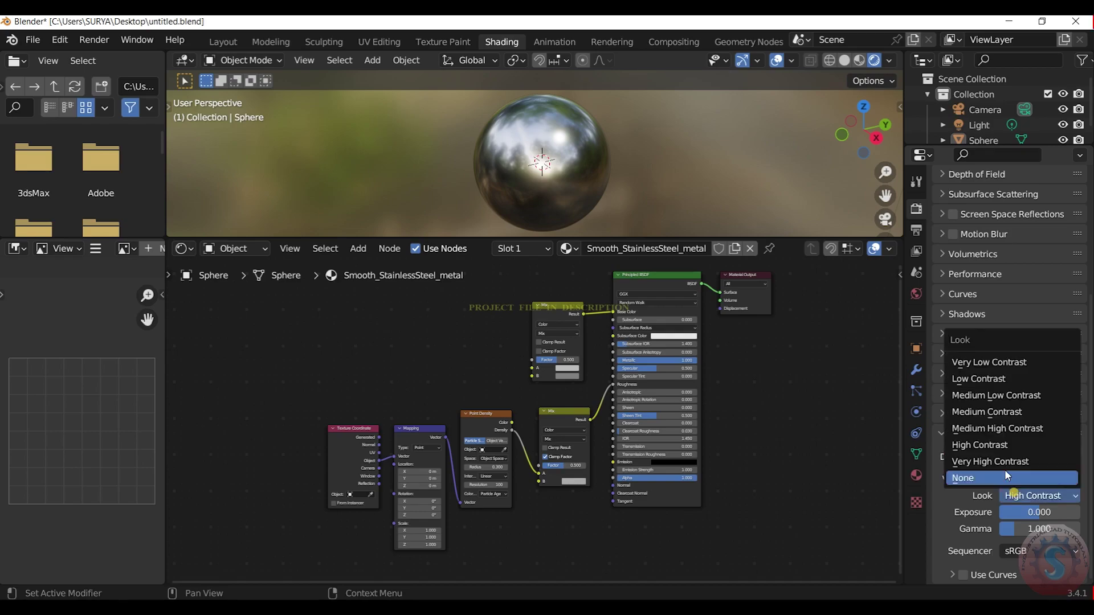
click(1007, 429)
click(1022, 498)
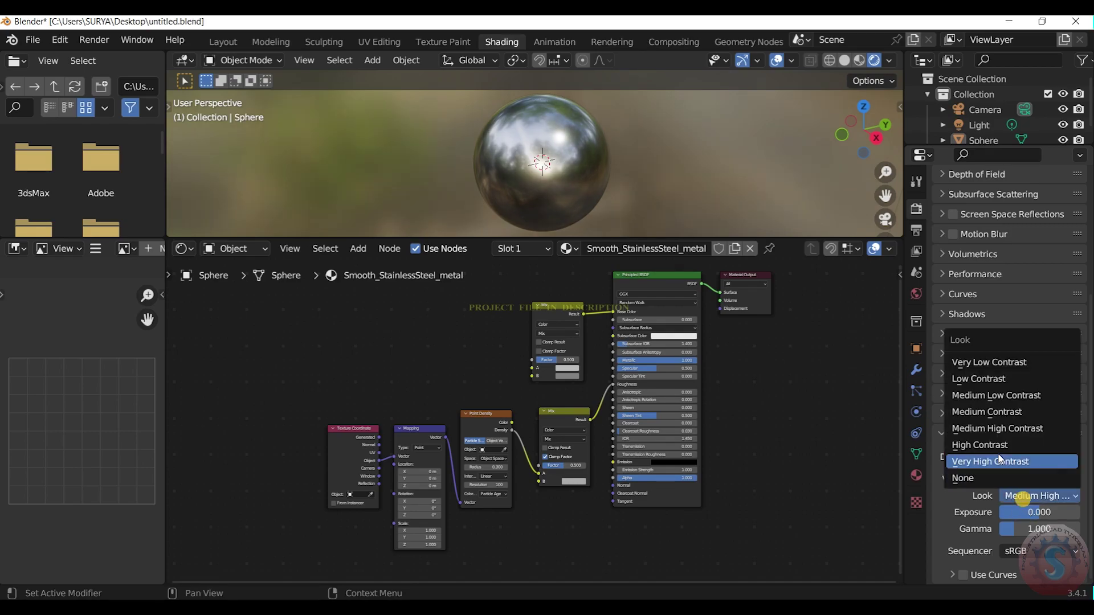
click(1000, 459)
click(1026, 496)
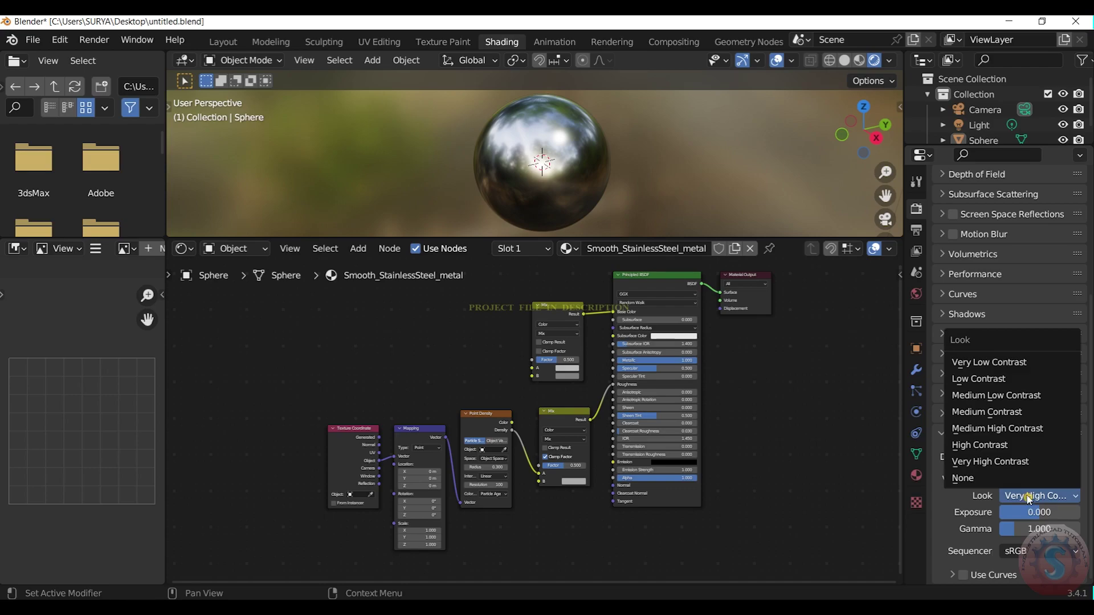
click(1003, 445)
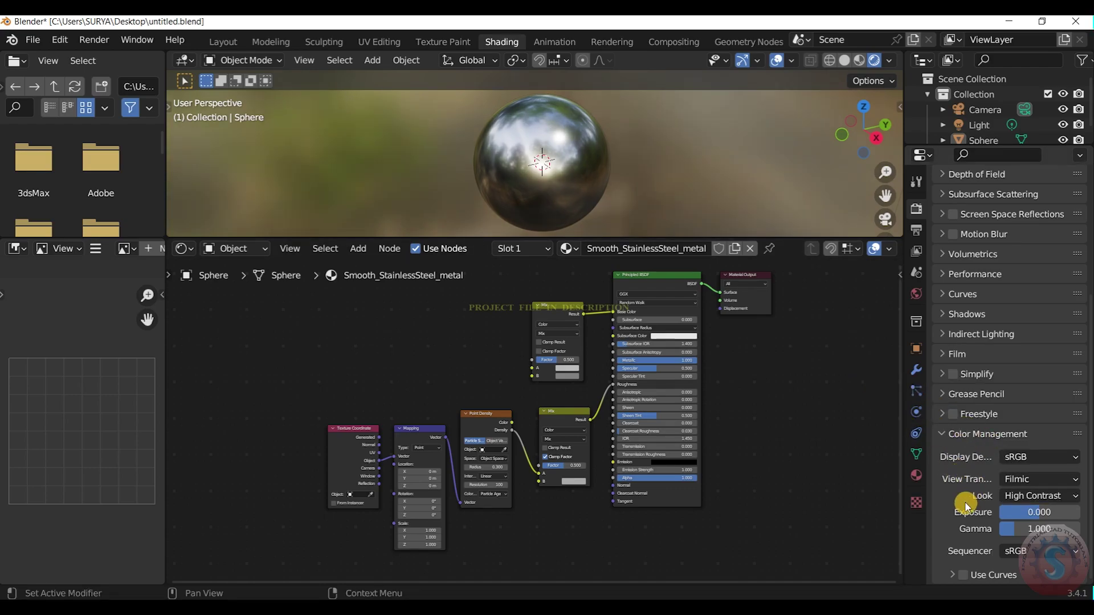
Step: Scroll through the properties panel and enlarge the scene outliner area
scroll(974, 462, up, 3)
scroll(976, 465, up, 2)
scroll(976, 465, up, 2)
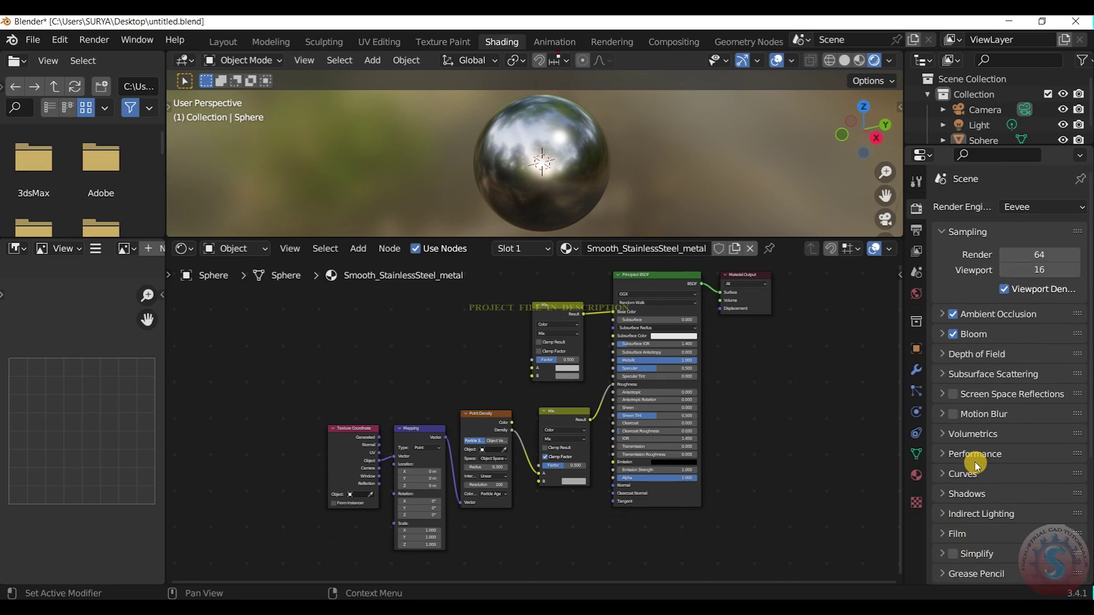
scroll(975, 465, down, 2)
scroll(975, 463, down, 5)
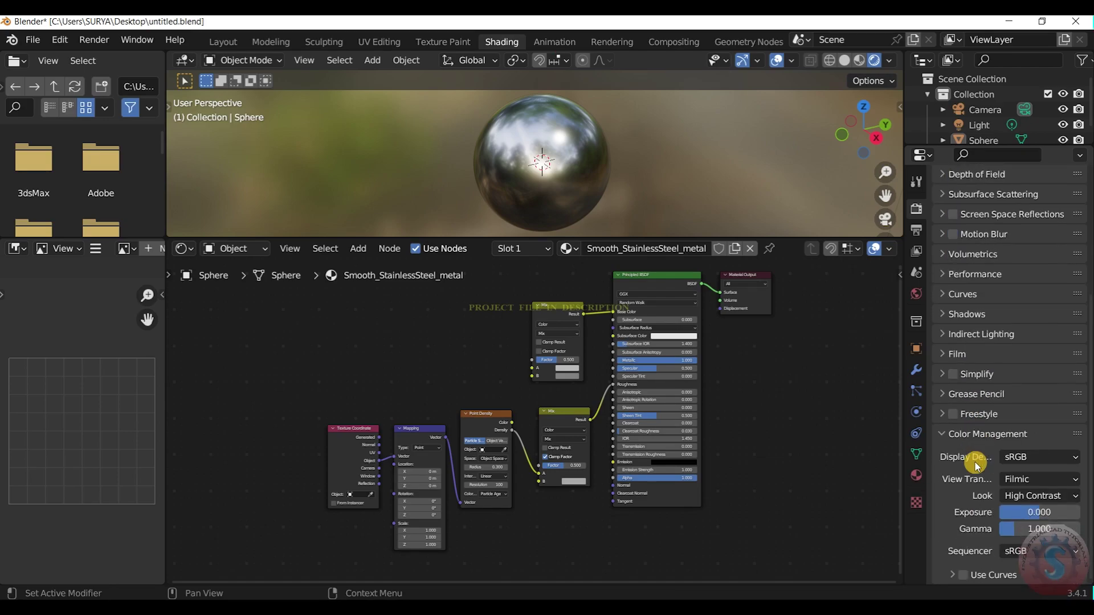
scroll(976, 465, up, 5)
scroll(976, 470, up, 3)
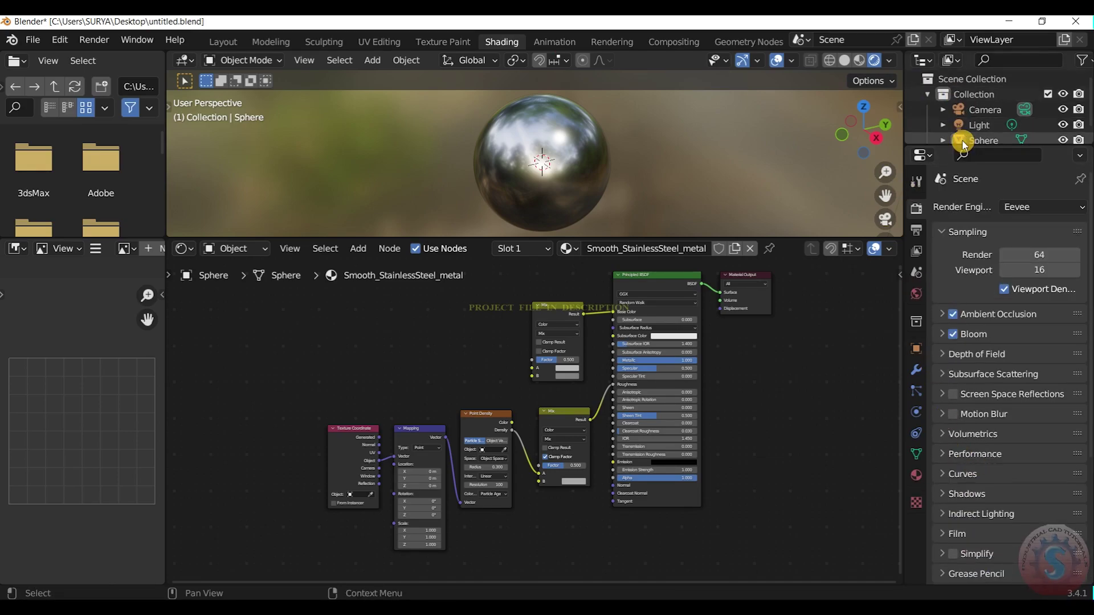
drag(963, 148, 963, 169)
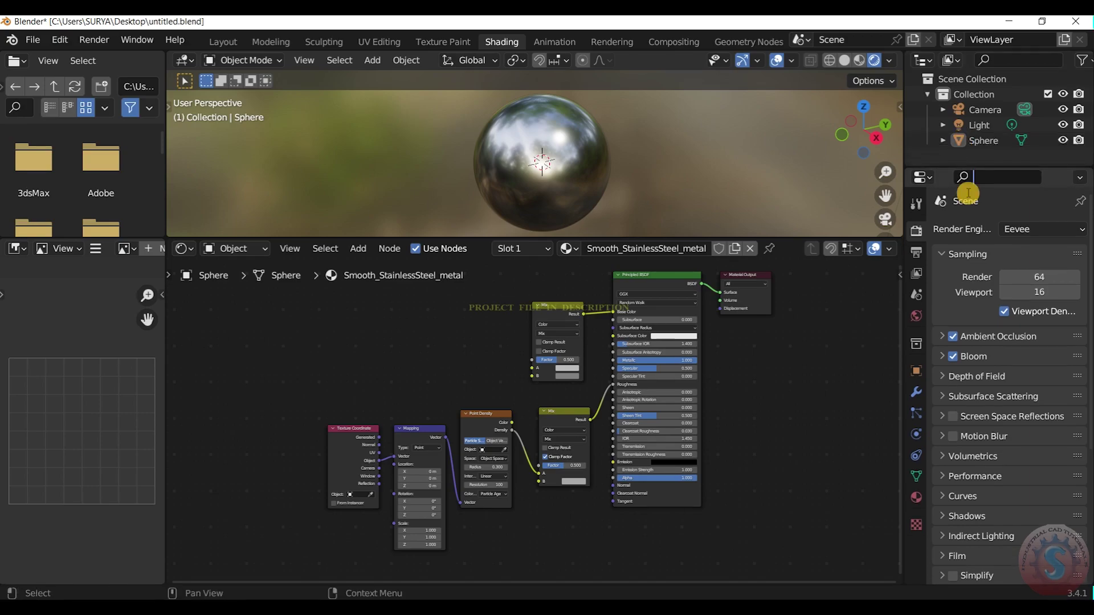
click(990, 140)
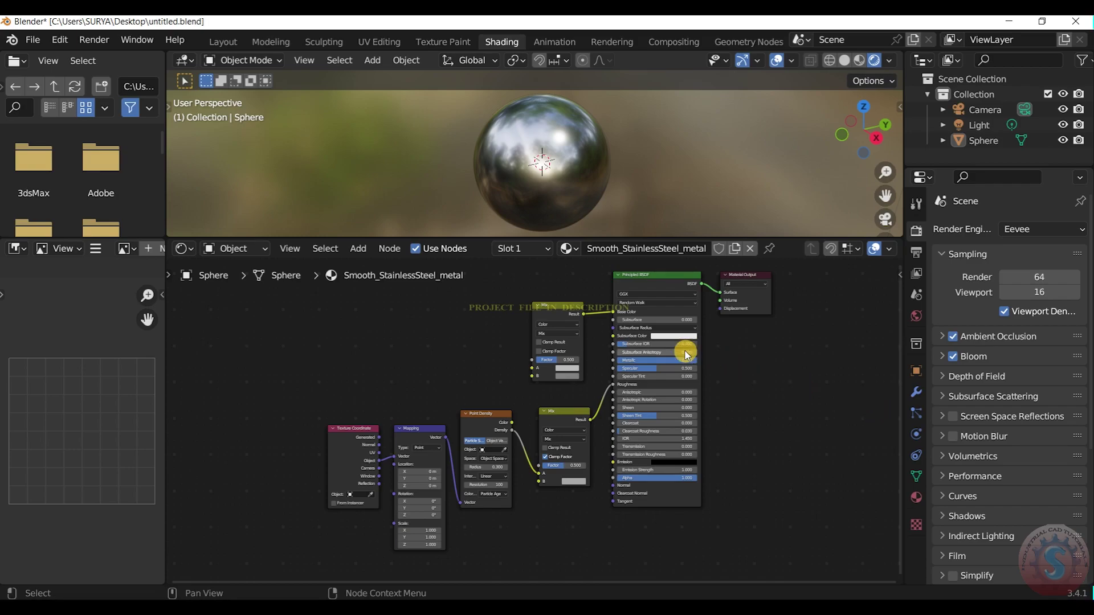
scroll(686, 354, up, 1)
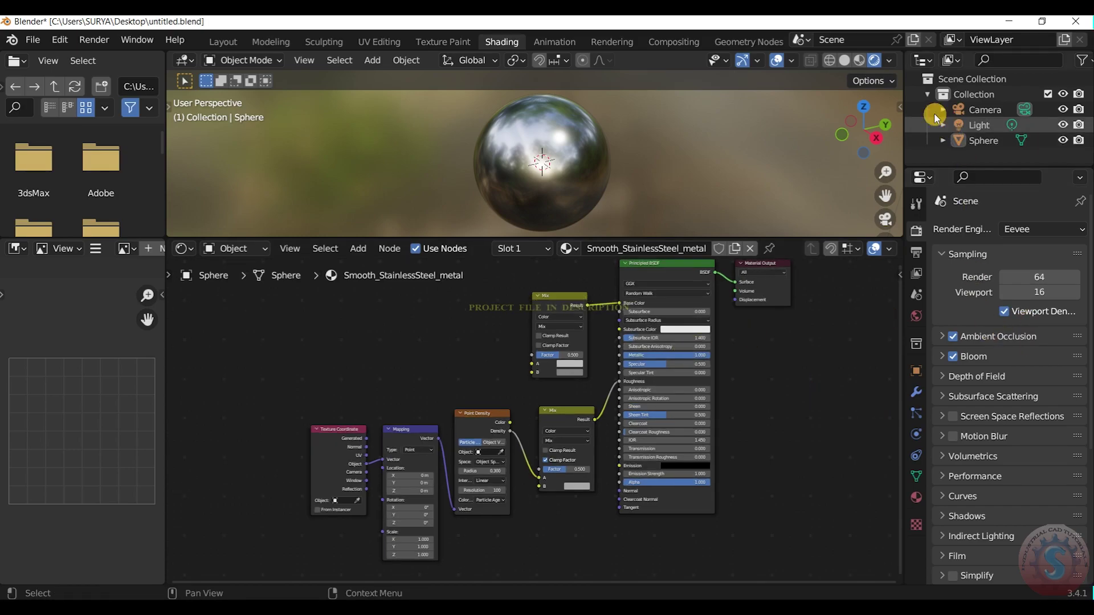
Step: Switch the render engine to Cycles and adjust the viewport shading lighting
click(1026, 228)
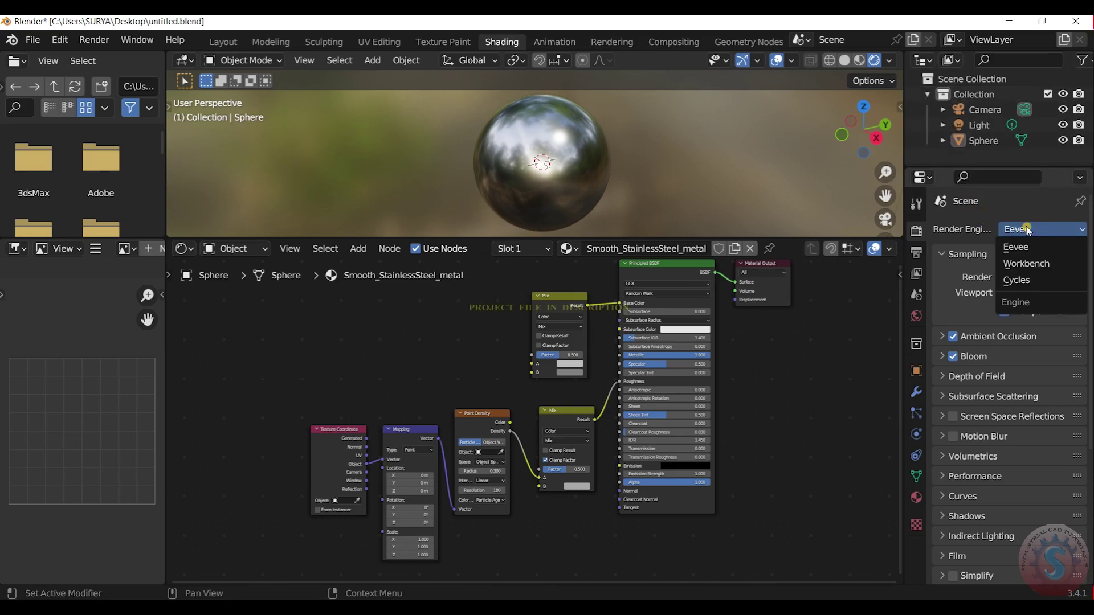
click(1022, 280)
click(870, 61)
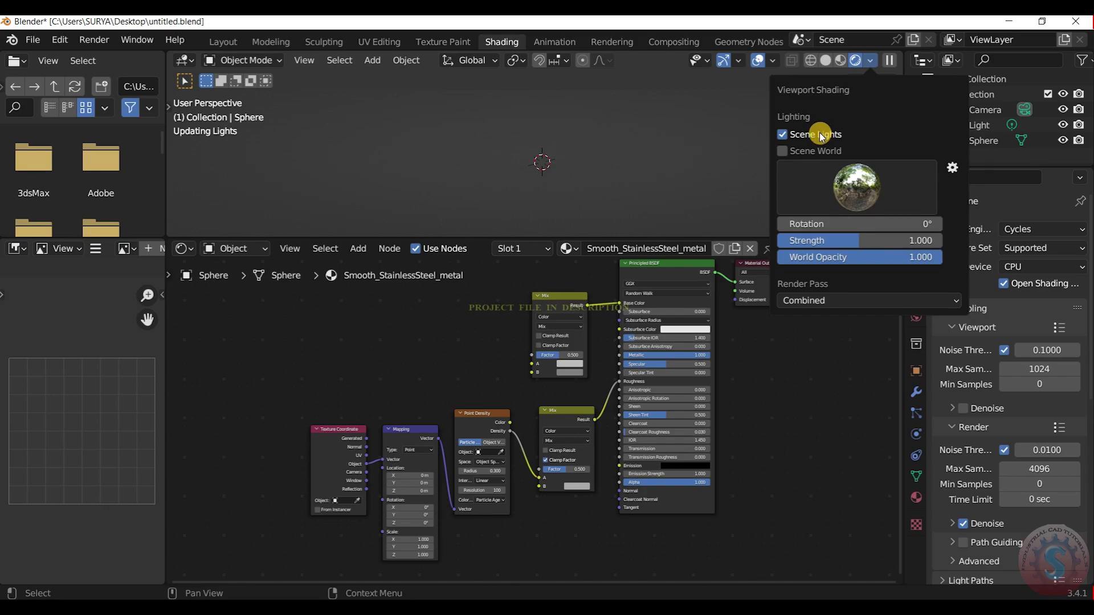
Step: Set the Cycles feature set to Experimental and keep the High Contrast look
click(1031, 247)
click(1036, 283)
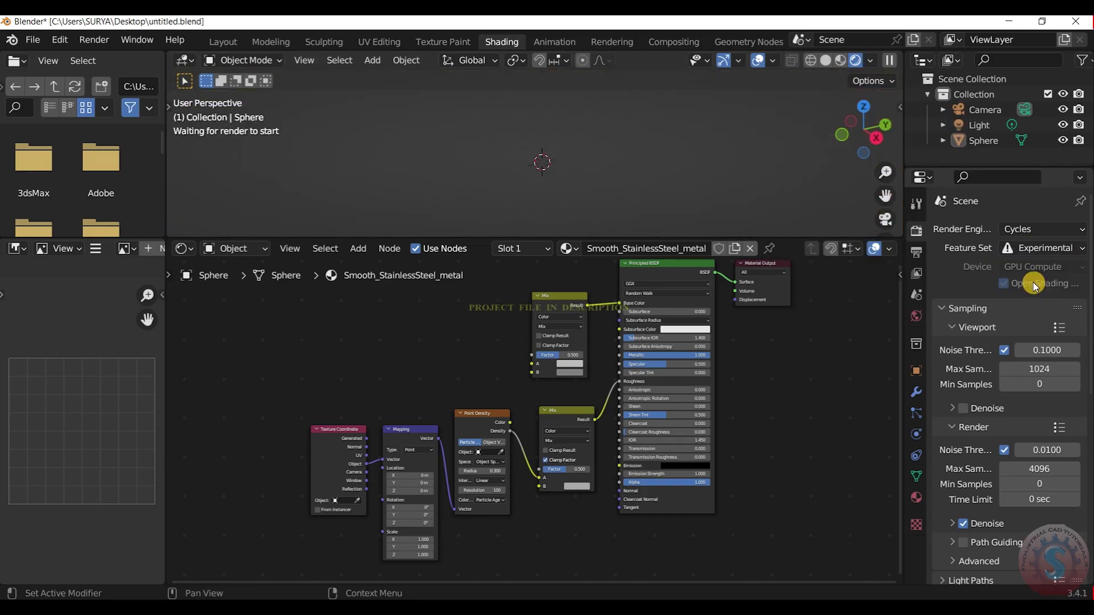
scroll(985, 351, down, 10)
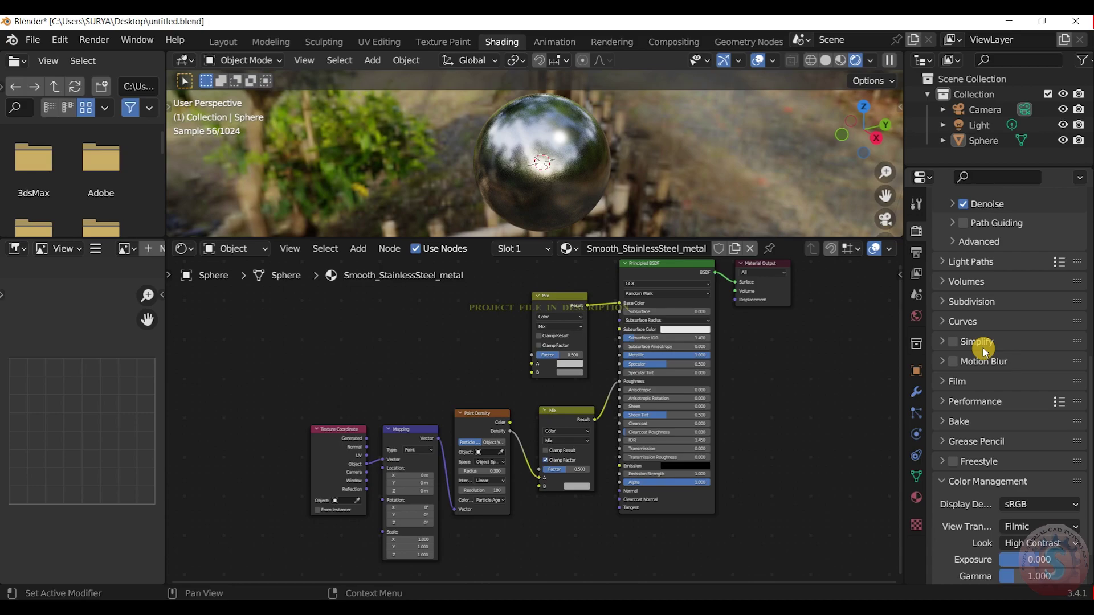
scroll(985, 351, down, 2)
click(1030, 496)
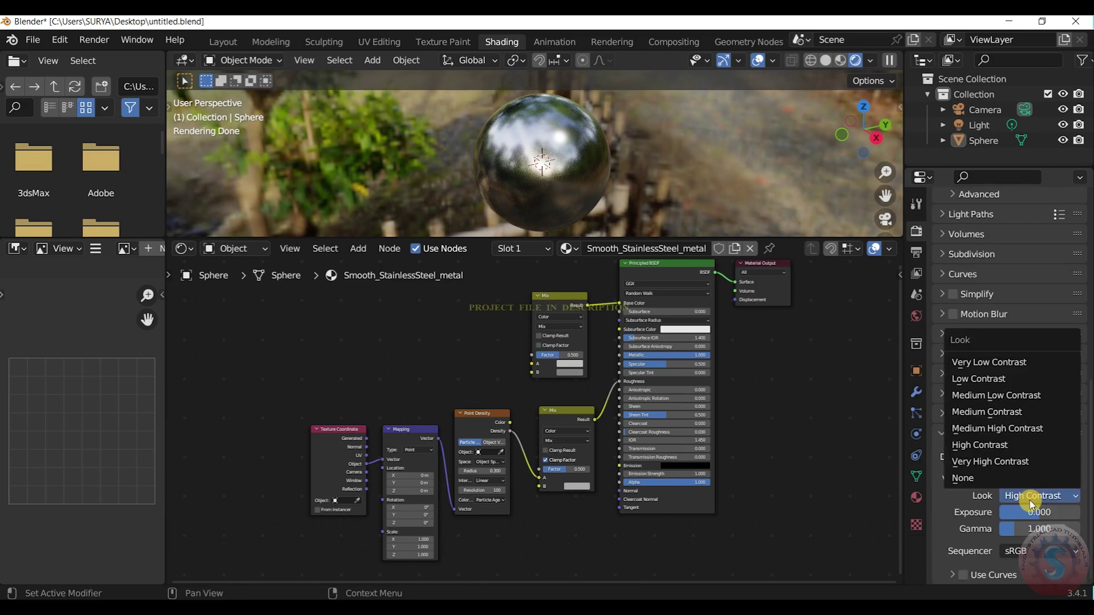
click(1018, 451)
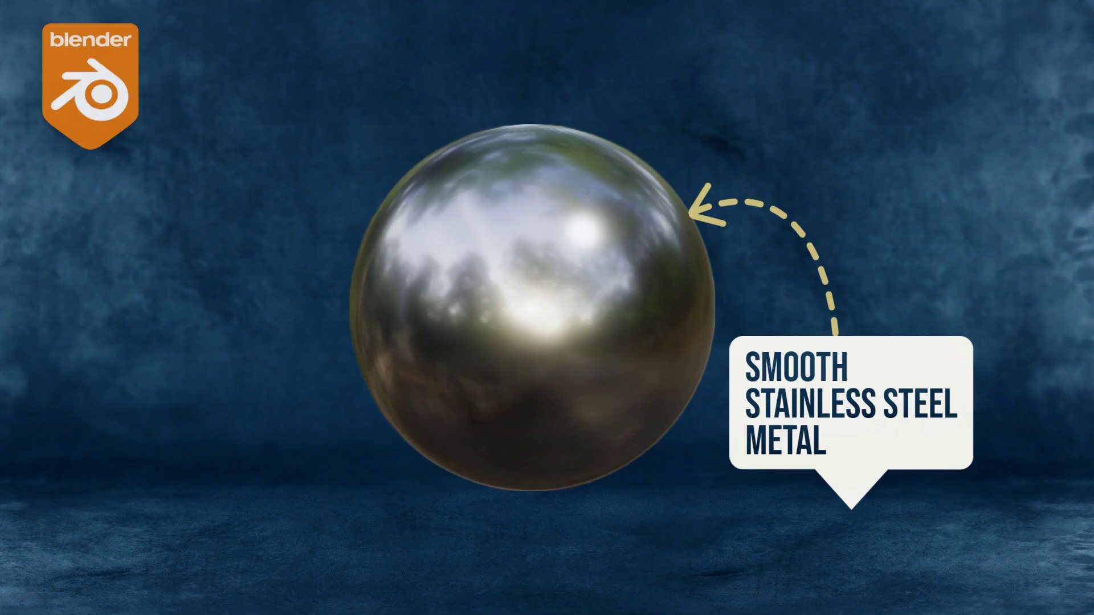